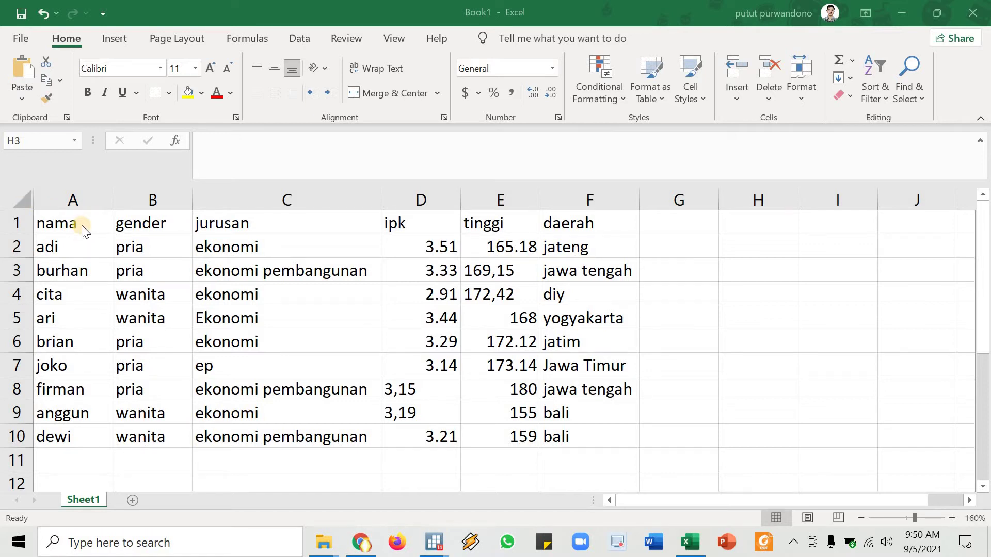
# Review the table's header cells gender, jurusan, ipk, tinggi and daerah
pyautogui.click(139, 224)
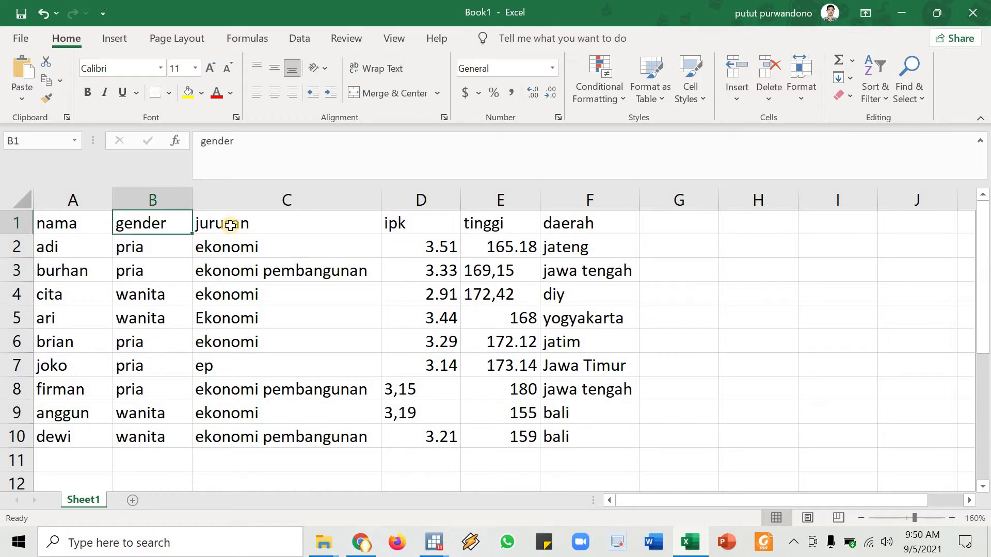
pyautogui.click(230, 225)
pyautogui.click(457, 227)
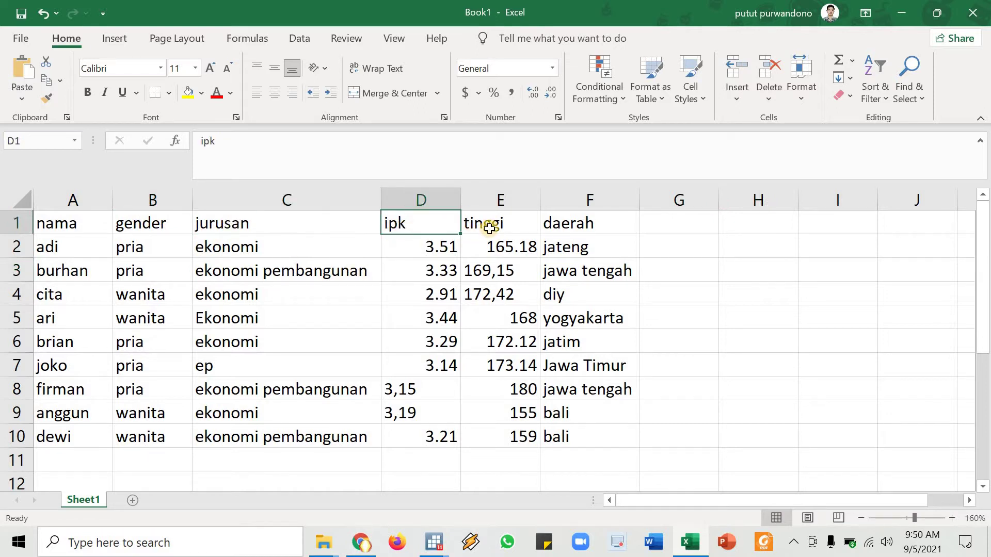
pyautogui.click(489, 228)
pyautogui.click(579, 225)
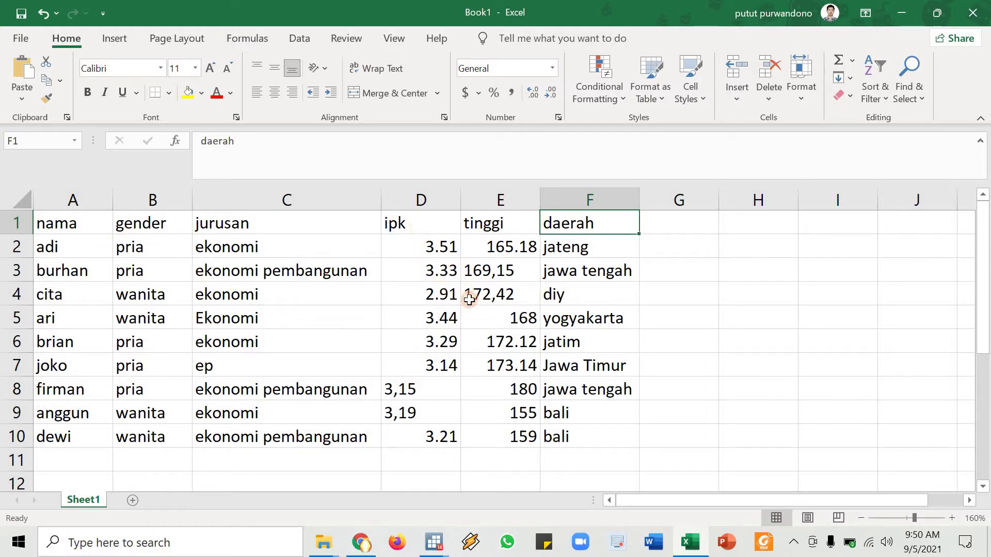
# Examine the ipk and tinggi columns for inconsistent decimal separators
pyautogui.moveTo(400, 223); pyautogui.dragTo(516, 436)
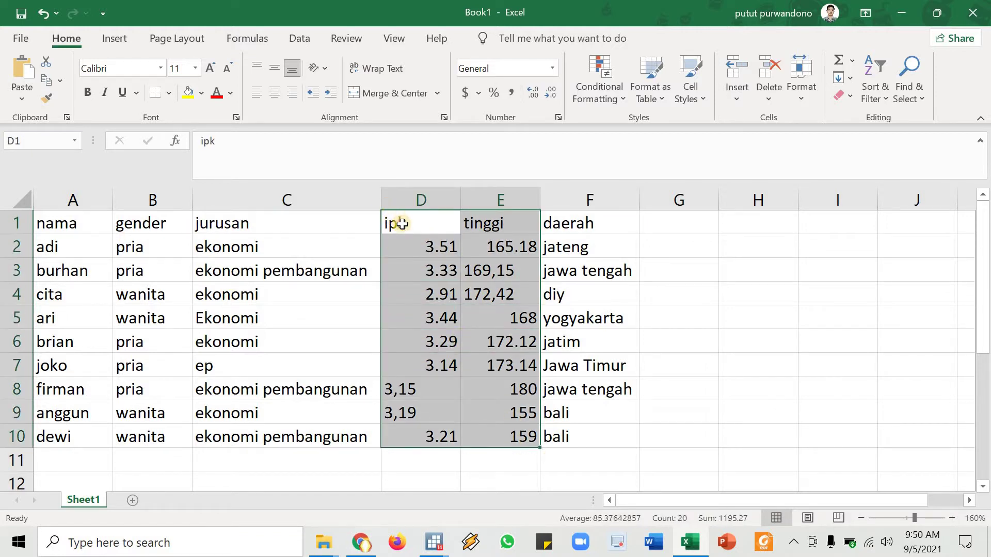
pyautogui.click(402, 224)
pyautogui.press('Right')
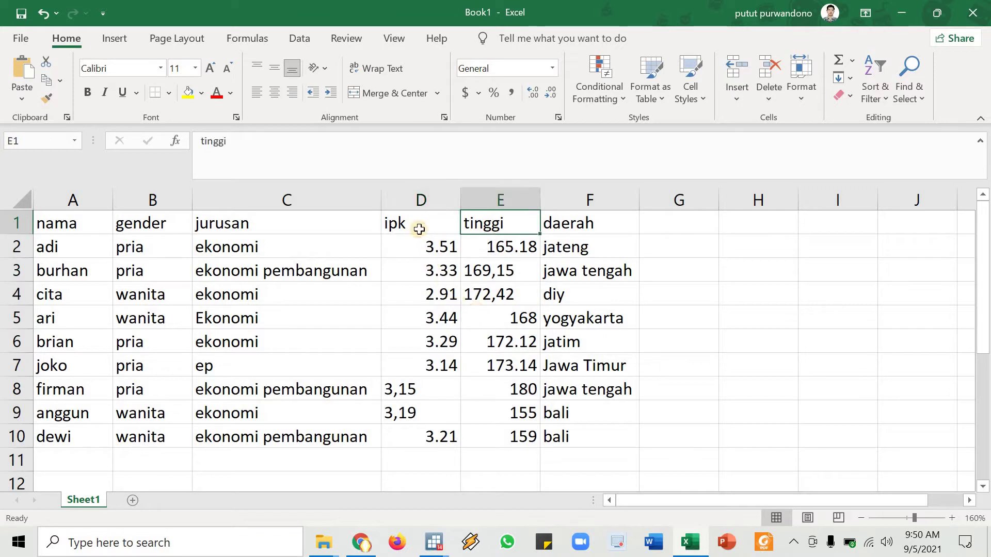
pyautogui.moveTo(419, 229); pyautogui.dragTo(516, 437)
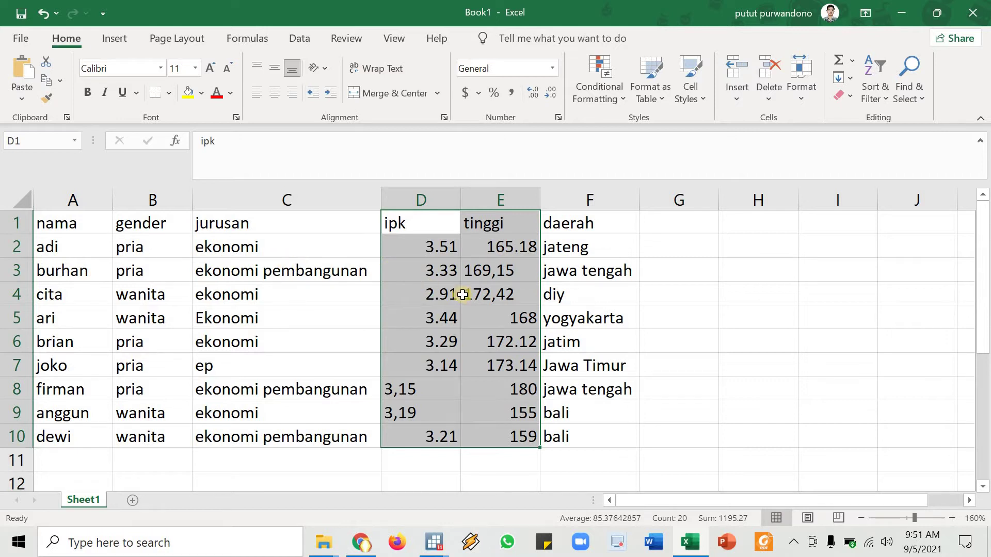
pyautogui.click(423, 294)
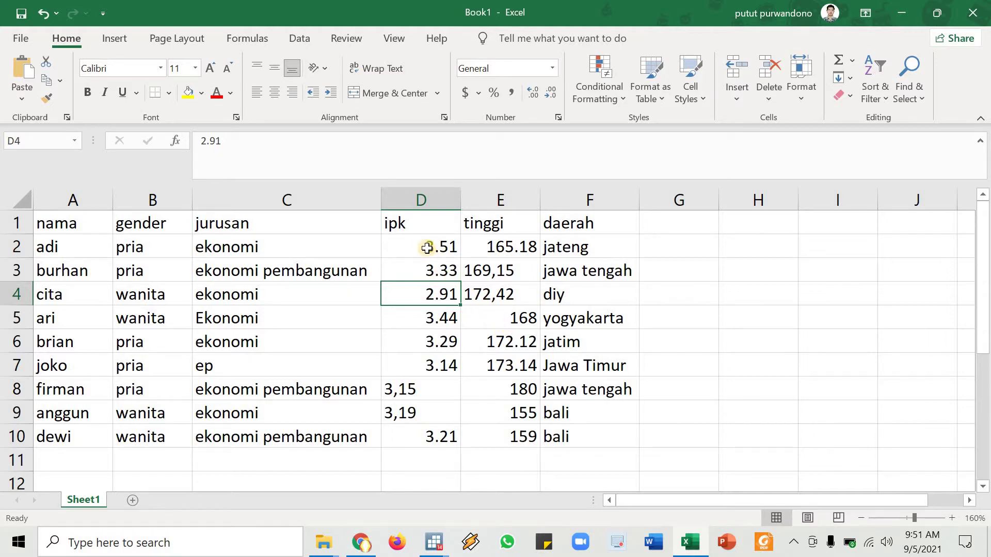
pyautogui.click(447, 250)
pyautogui.moveTo(508, 405); pyautogui.dragTo(510, 444)
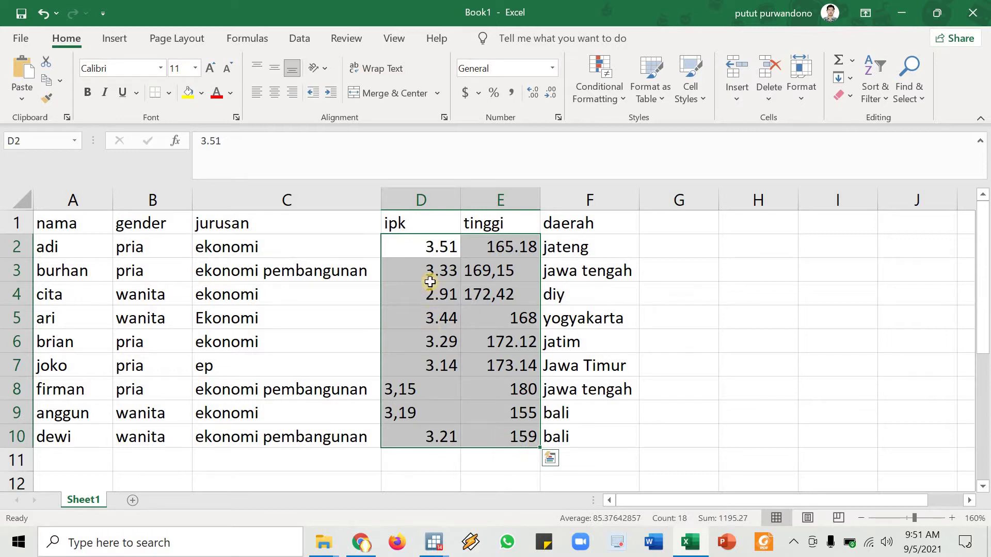
pyautogui.click(436, 248)
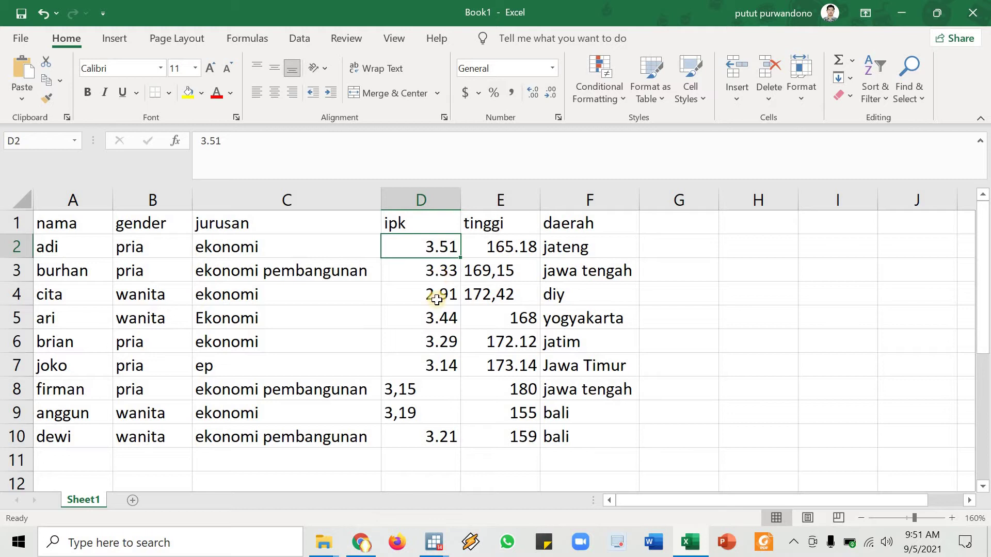
pyautogui.moveTo(410, 247); pyautogui.dragTo(519, 438)
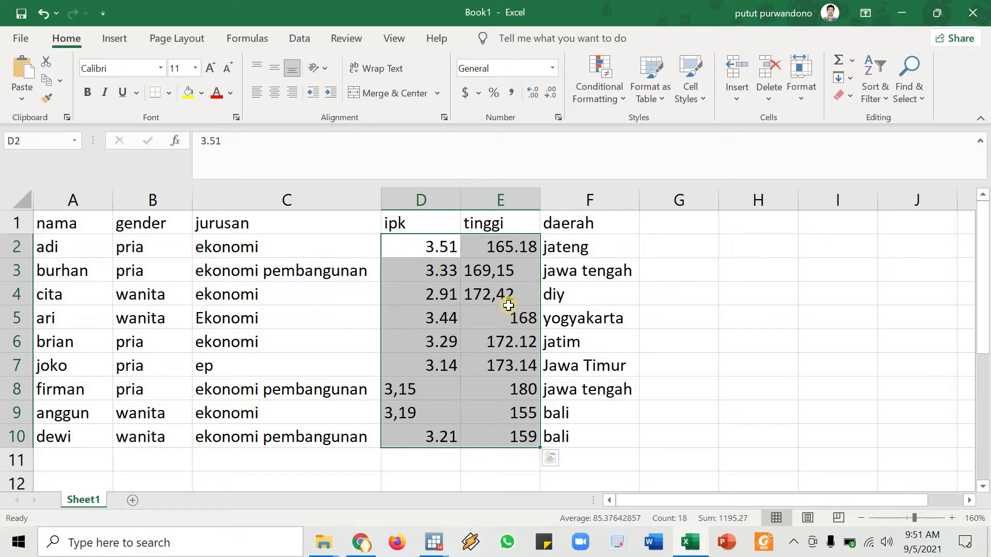
# Copy the whole table A1:F10, including its headers, and switch to Stata's Data Editor
pyautogui.moveTo(73, 230); pyautogui.dragTo(582, 444)
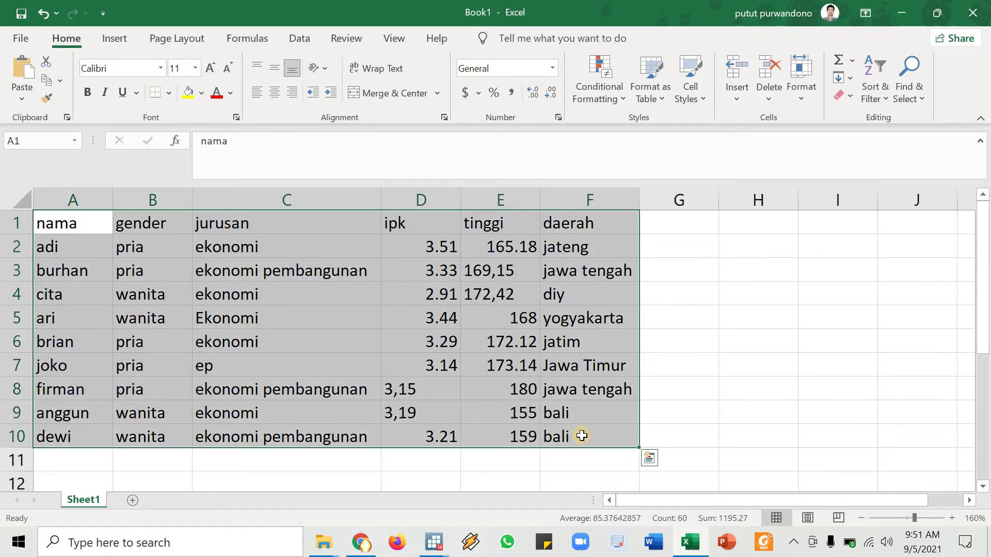
pyautogui.hotkey('ctrl', 'c')
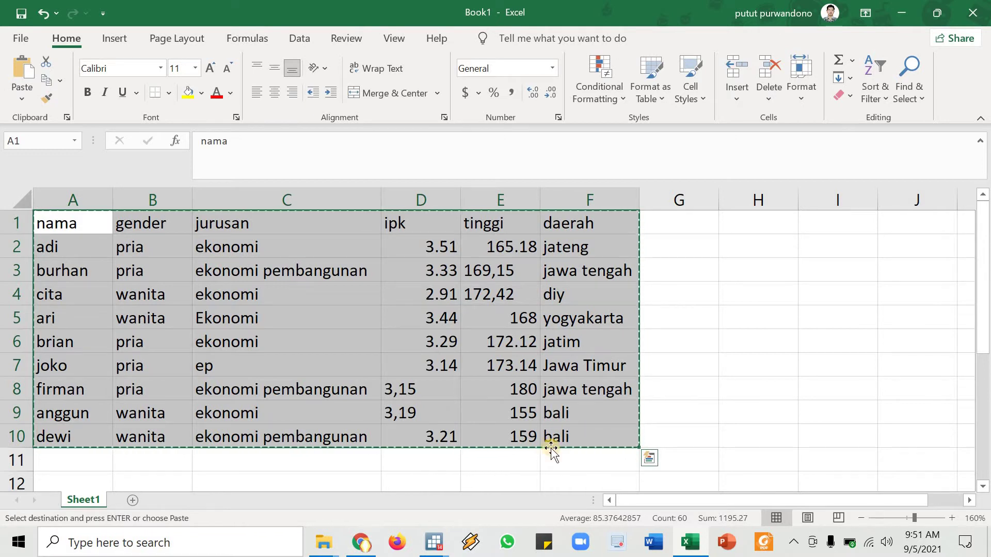
pyautogui.click(434, 542)
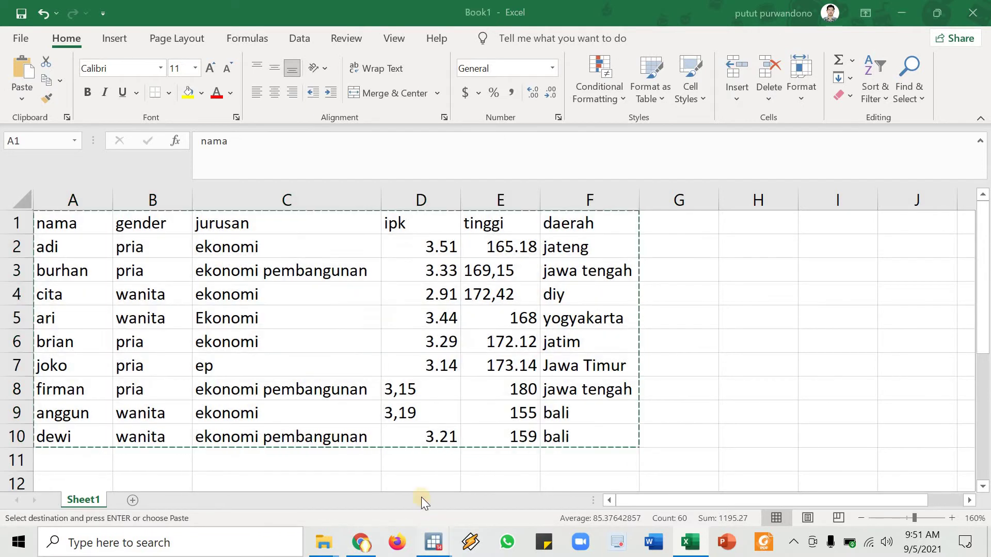
pyautogui.click(410, 491)
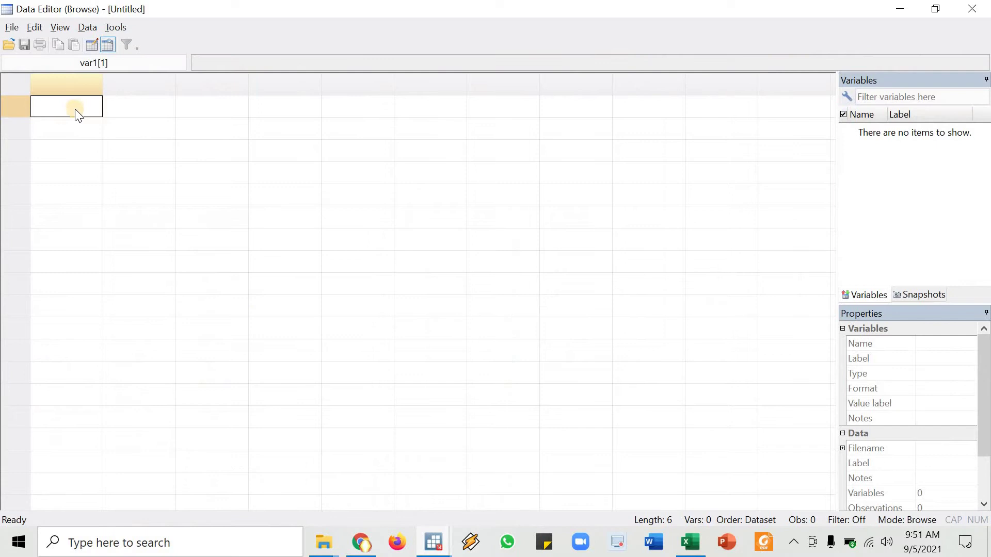
# Put the Data Editor in edit mode and paste the copied table, treating the first row as variable names
pyautogui.click(90, 46)
pyautogui.click(541, 293)
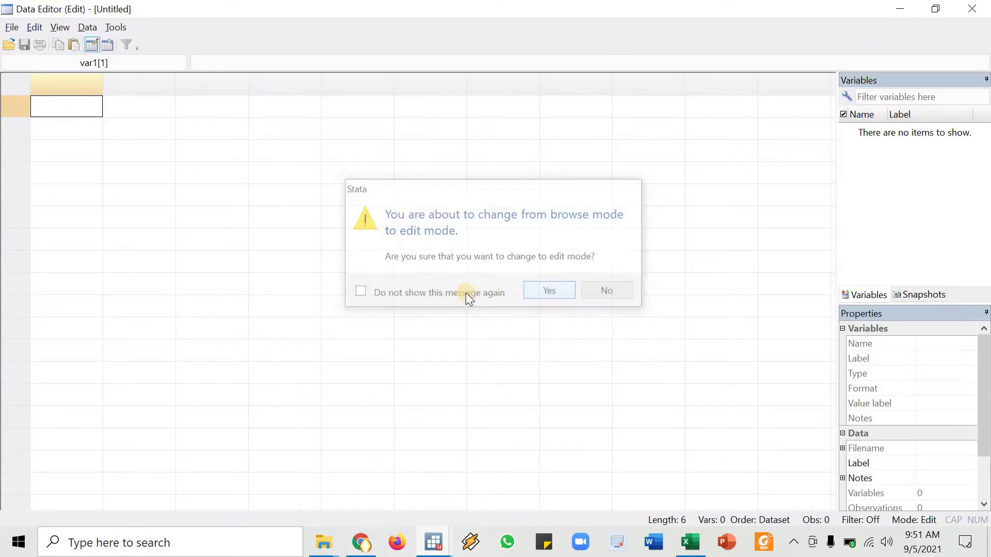
pyautogui.hotkey('ctrl', 'v')
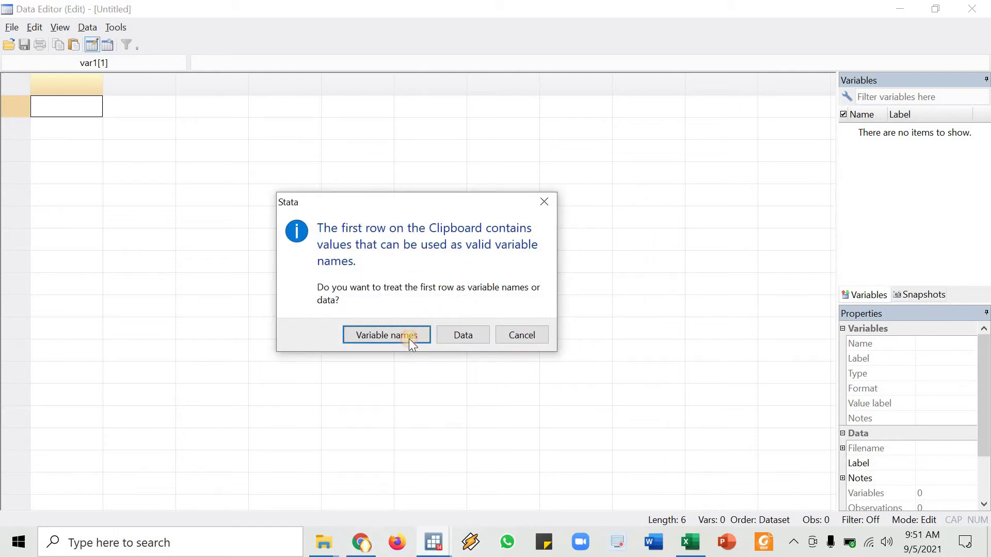
pyautogui.click(412, 335)
# Check the pasted ipk values for a mix of decimal commas and points
pyautogui.moveTo(393, 106); pyautogui.dragTo(469, 280)
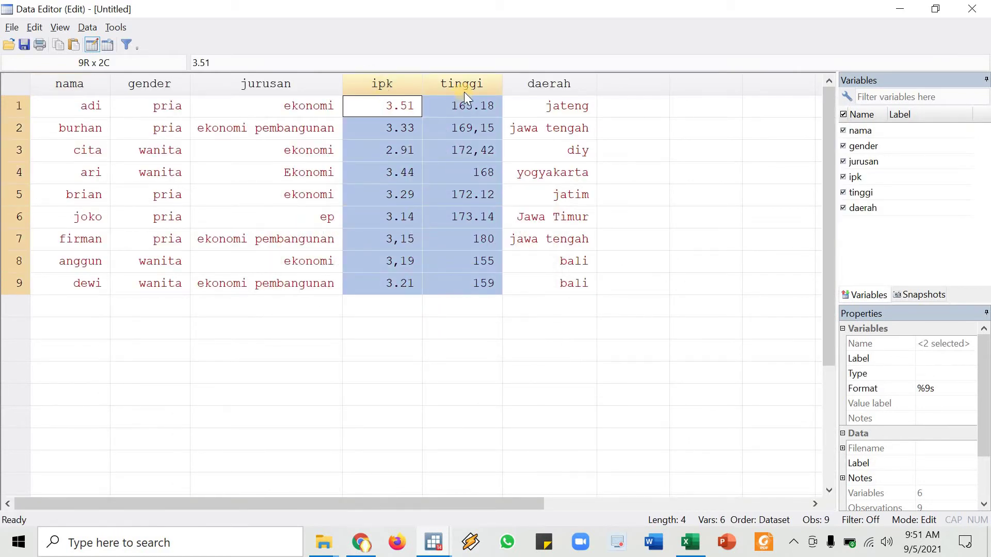
pyautogui.moveTo(394, 107); pyautogui.dragTo(483, 279)
pyautogui.click(398, 256)
pyautogui.click(404, 230)
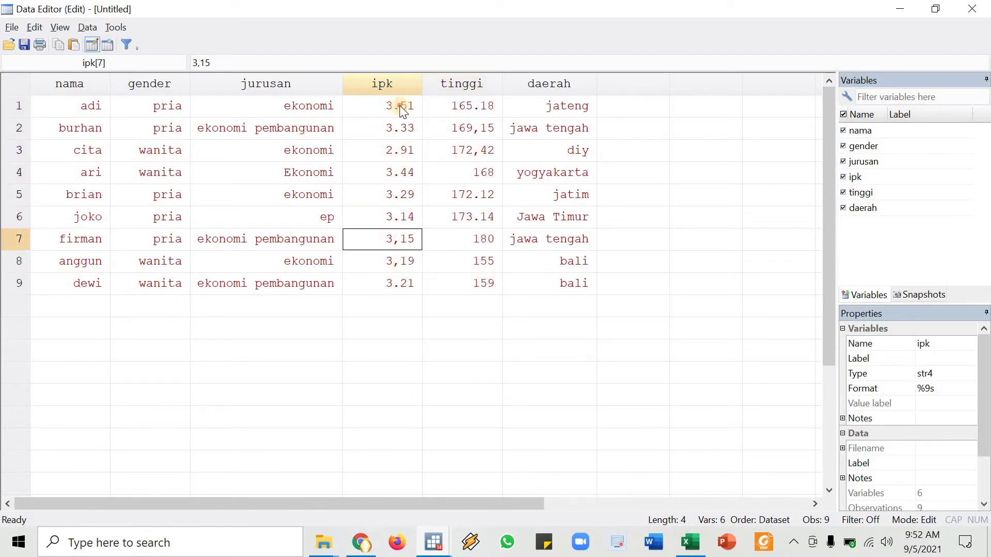
pyautogui.click(402, 107)
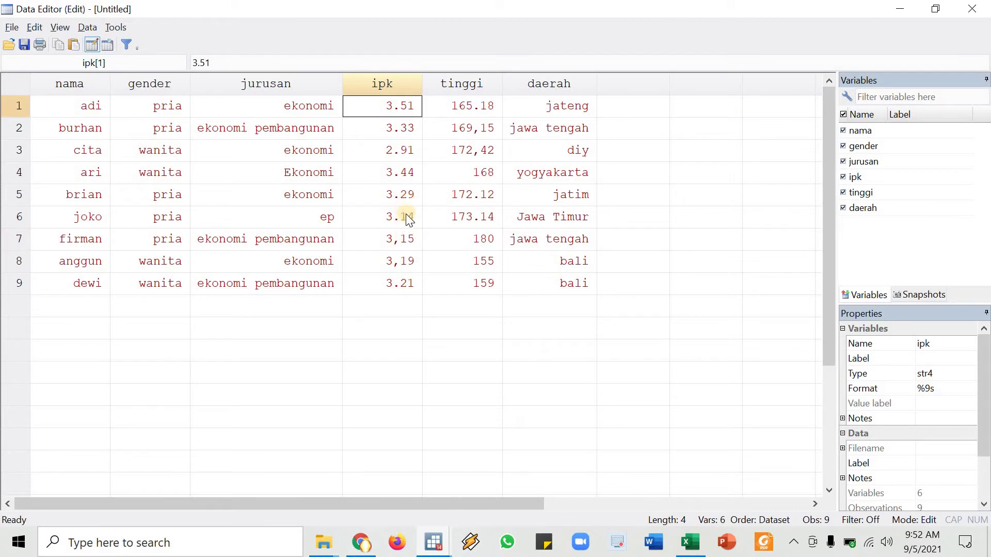
pyautogui.click(404, 238)
pyautogui.click(404, 260)
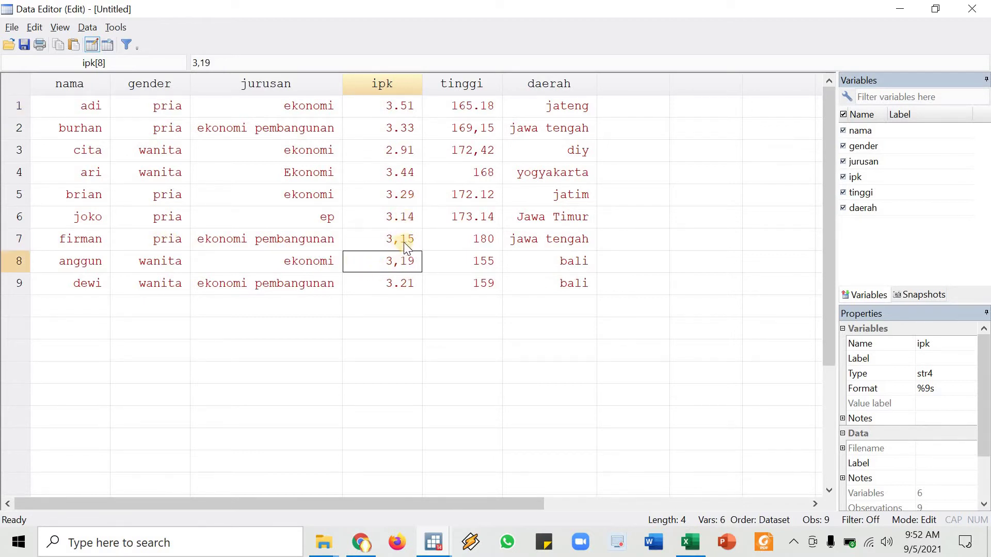
# Inspect the first three tinggi values for decimal separators and compare them with the ipk column
pyautogui.click(471, 110)
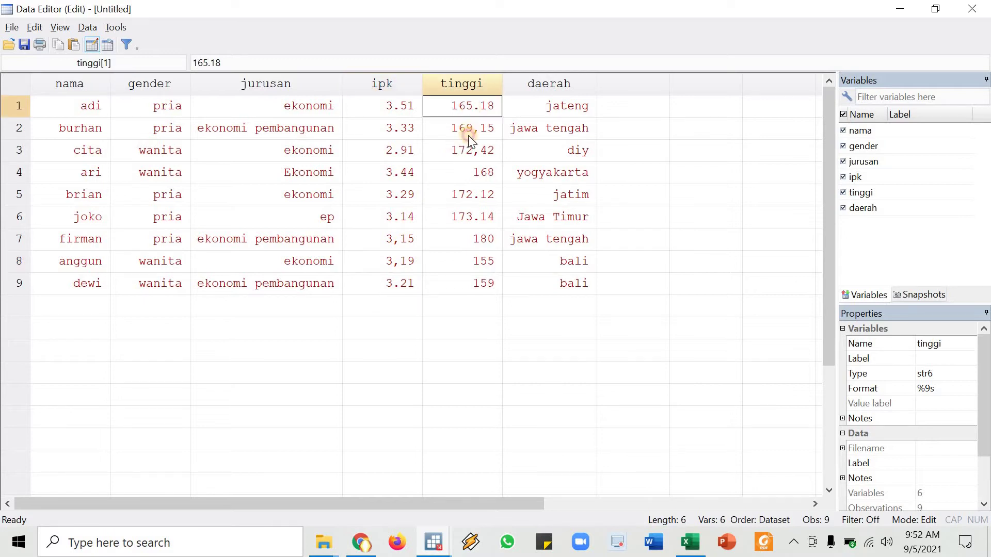
pyautogui.click(469, 132)
pyautogui.click(473, 150)
pyautogui.moveTo(475, 109); pyautogui.dragTo(474, 148)
pyautogui.click(475, 148)
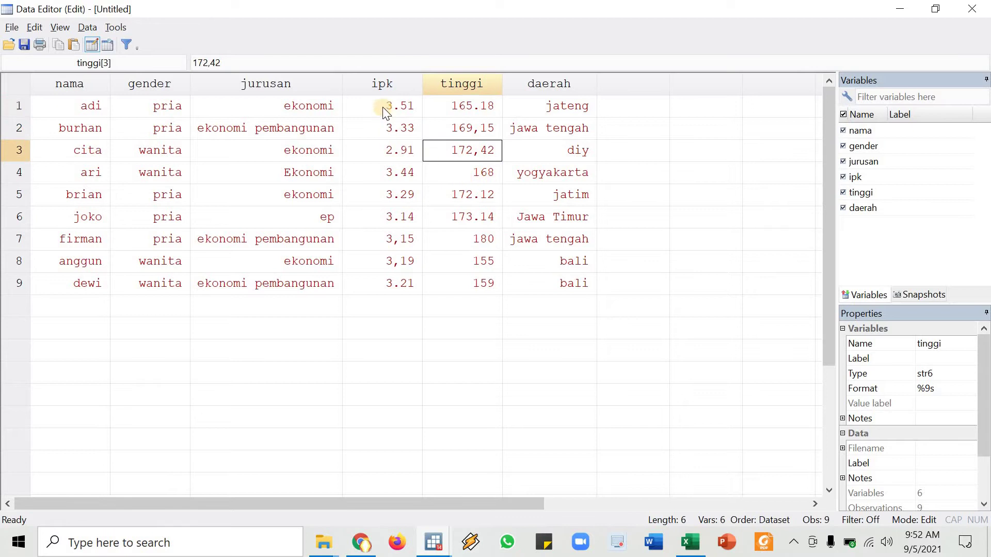
pyautogui.moveTo(383, 106); pyautogui.dragTo(488, 279)
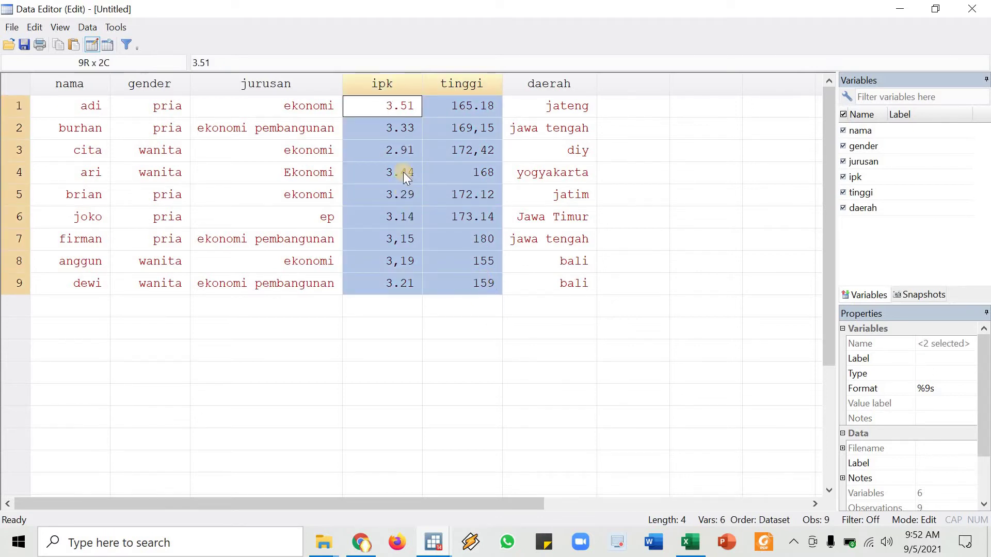
pyautogui.click(385, 100)
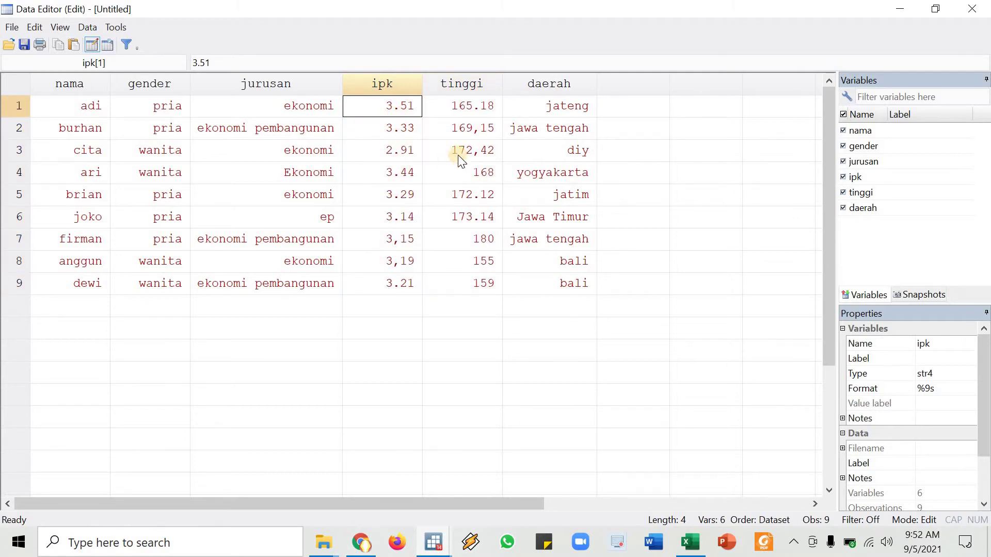
pyautogui.click(481, 132)
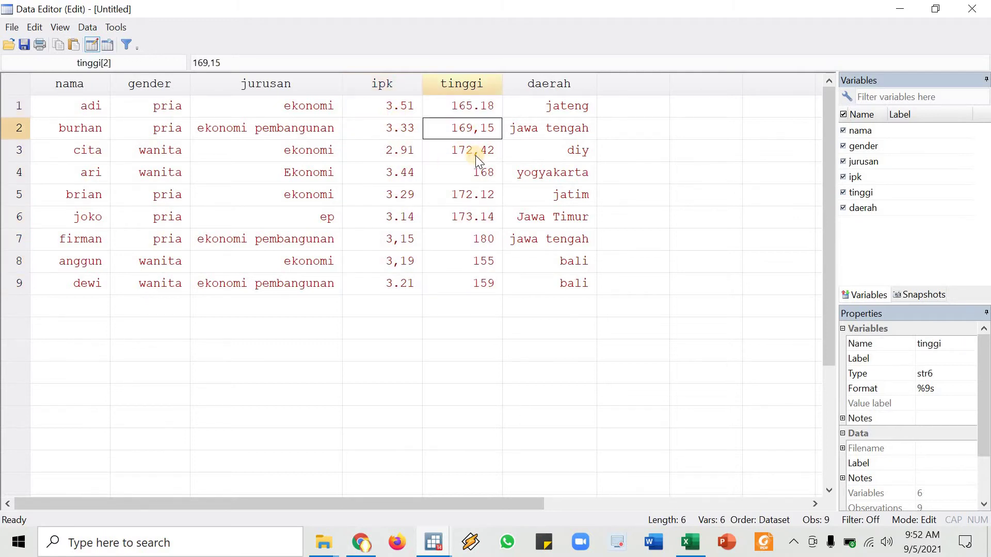
pyautogui.click(478, 154)
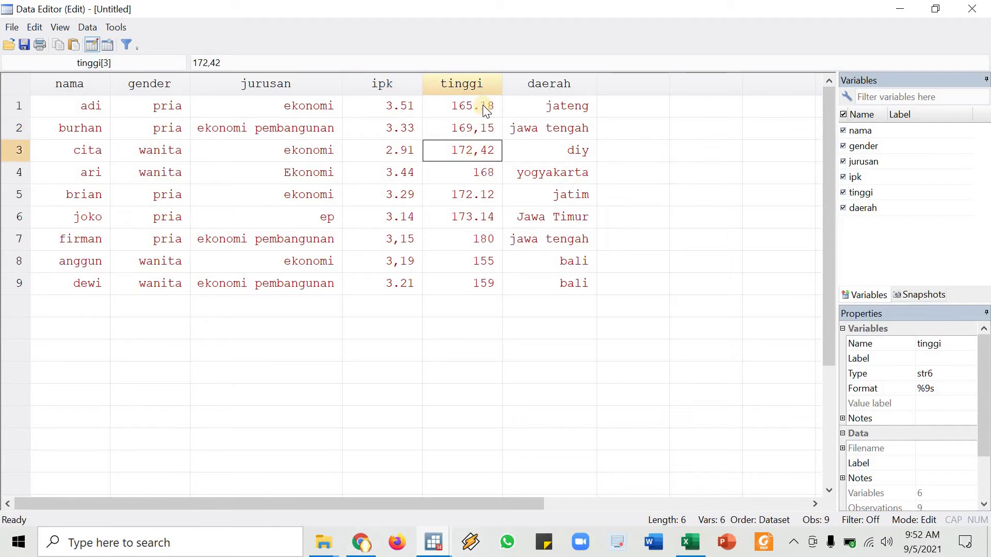
pyautogui.click(460, 108)
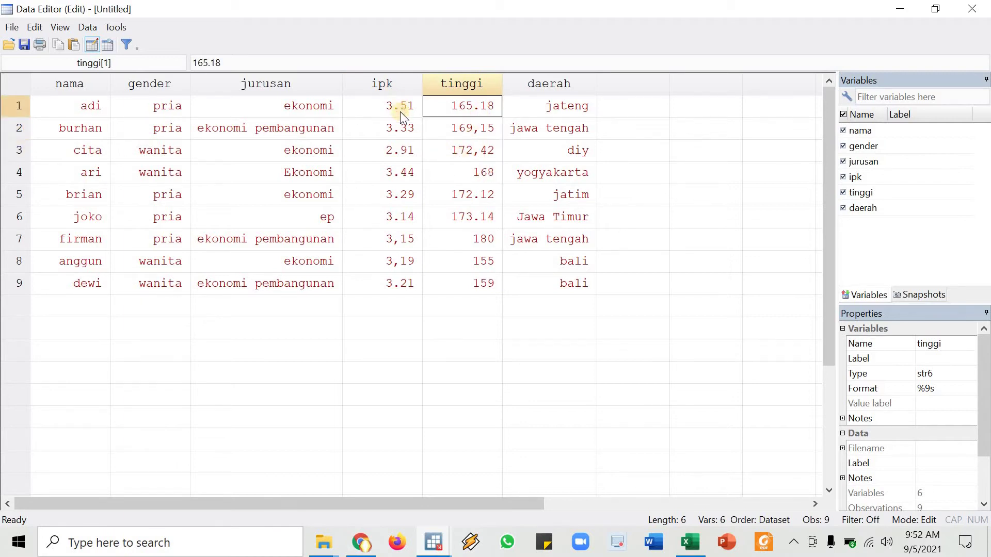
# Look over all nine observations of ipk and tinggi together to identify the data that needs cleaning
pyautogui.moveTo(400, 111); pyautogui.dragTo(474, 283)
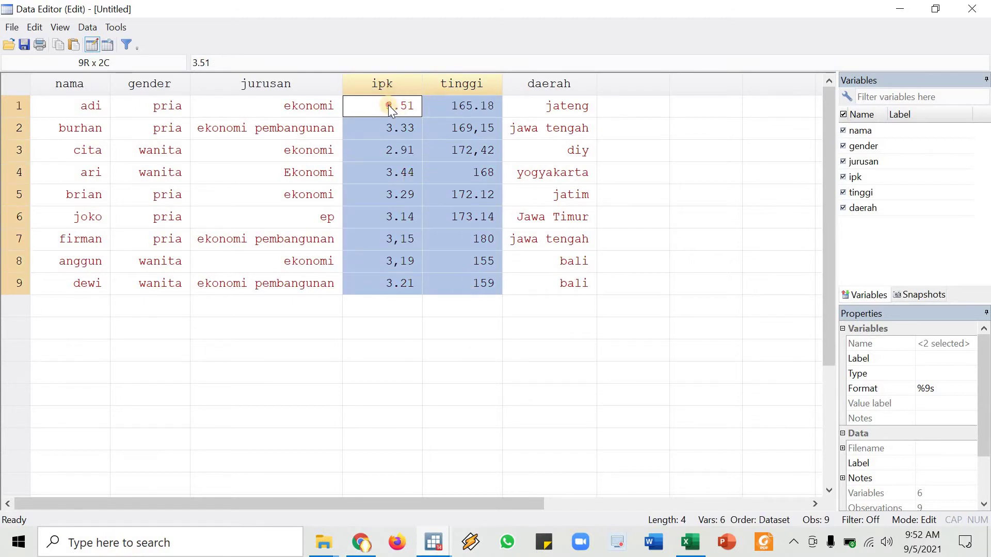
pyautogui.moveTo(388, 104); pyautogui.dragTo(479, 275)
pyautogui.moveTo(386, 105); pyautogui.dragTo(472, 281)
pyautogui.moveTo(387, 106); pyautogui.dragTo(480, 284)
pyautogui.click(397, 114)
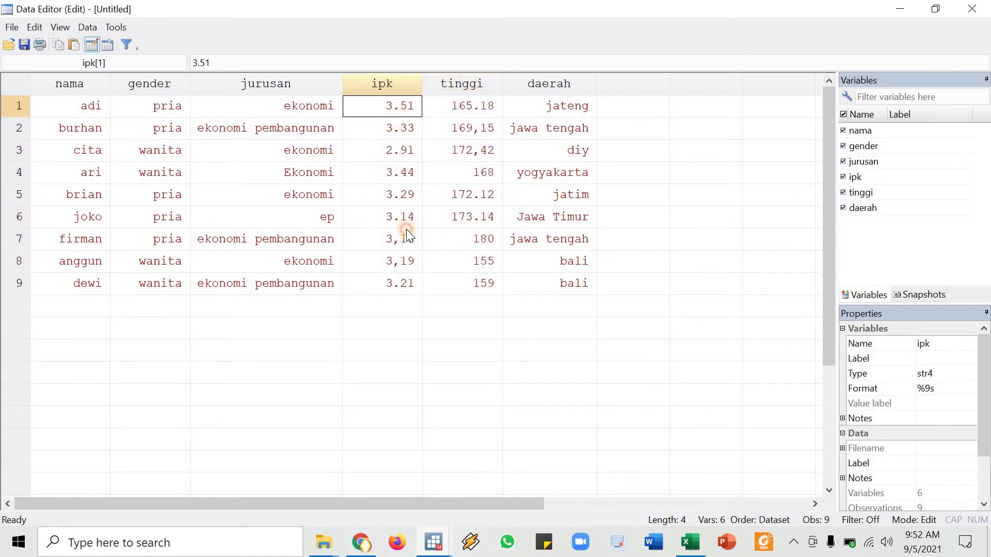
pyautogui.click(405, 232)
pyautogui.moveTo(393, 107); pyautogui.dragTo(482, 280)
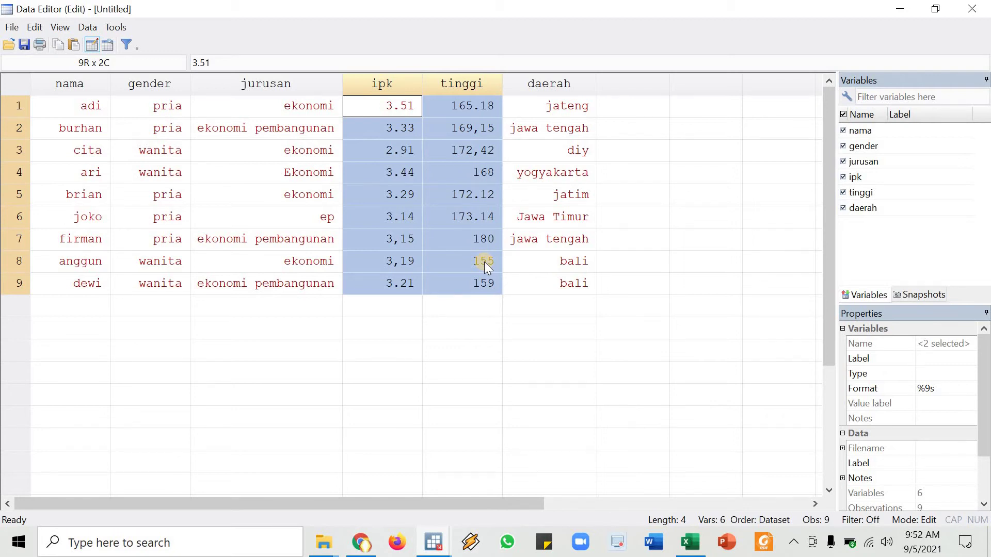
# Switch from the Data Editor to the blank Untitled.do file in the Do-file Editor
pyautogui.hotkey('alt', 'Tab')
pyautogui.press('Tab')
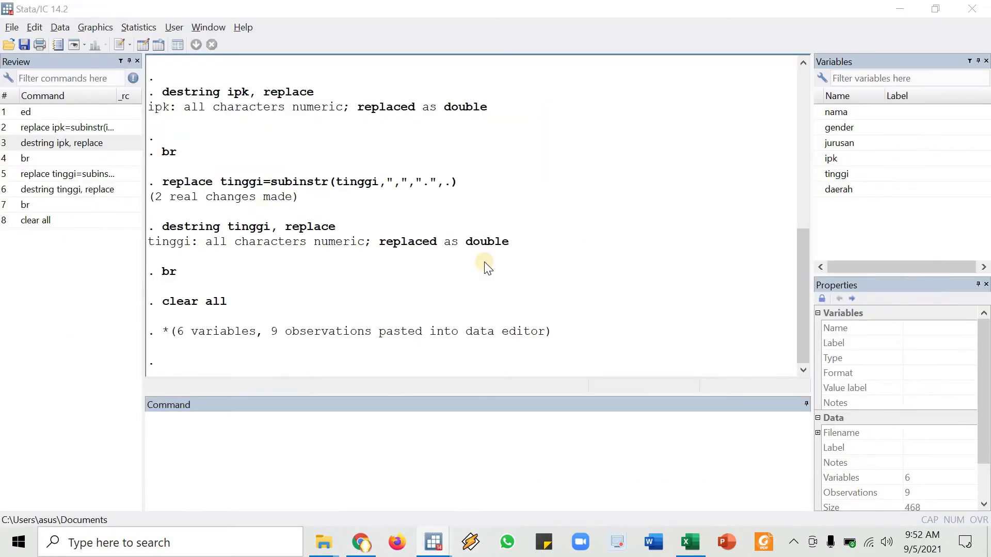
pyautogui.hotkey('alt', 'Tab')
pyautogui.press('Tab')
pyautogui.press('Tab')
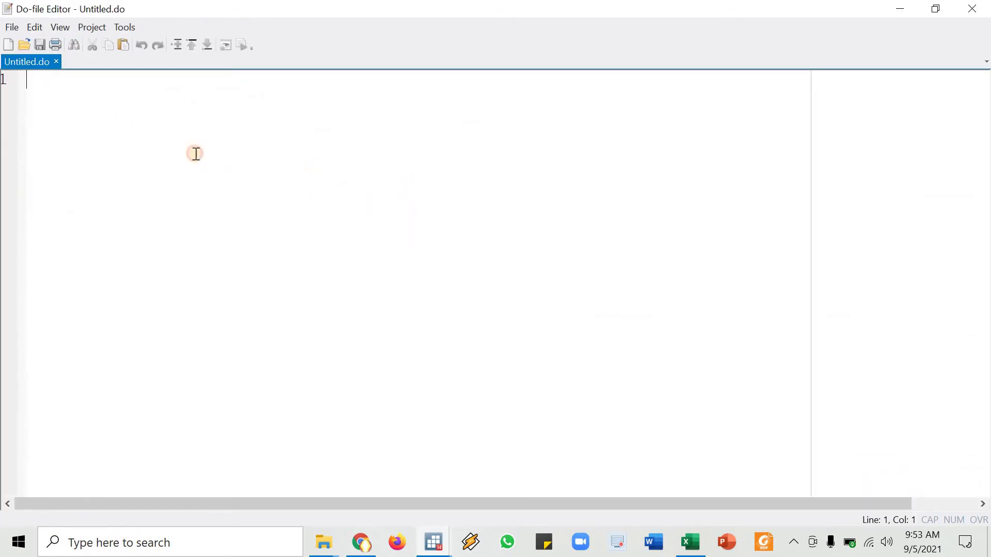
# Copy the commands replace ipk=subinstr(ipk,",",".",.) and destring ipk, replace from Stata's command history into the blank do-file
pyautogui.hotkey('alt', 'Tab')
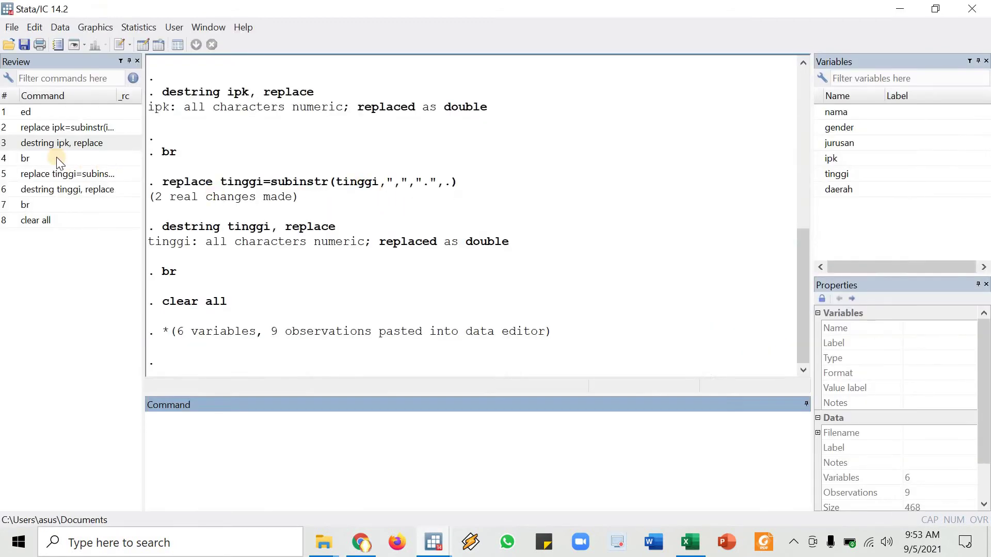
pyautogui.click(54, 128)
pyautogui.keyDown('shift'); pyautogui.click(69, 145); pyautogui.keyUp('shift')
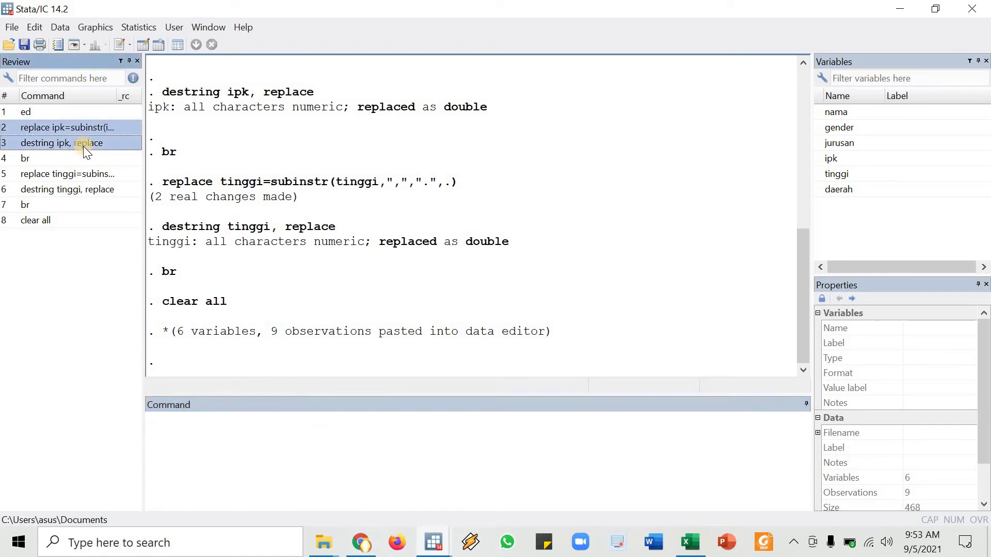
pyautogui.rightClick(83, 145)
pyautogui.click(121, 174)
pyautogui.hotkey('alt', 'Tab')
pyautogui.hotkey('ctrl', 'v')
pyautogui.click(69, 80)
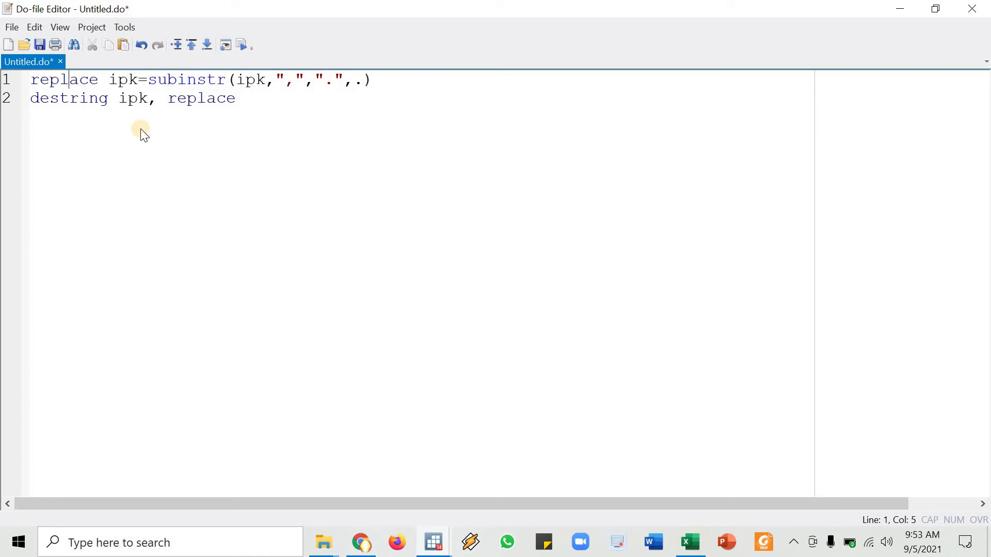
# Compare the ipk column in the Data Editor with the variable targeted by the replace command in the do-file
pyautogui.hotkey('alt', 'Tab')
pyautogui.hotkey('alt', 'Tab')
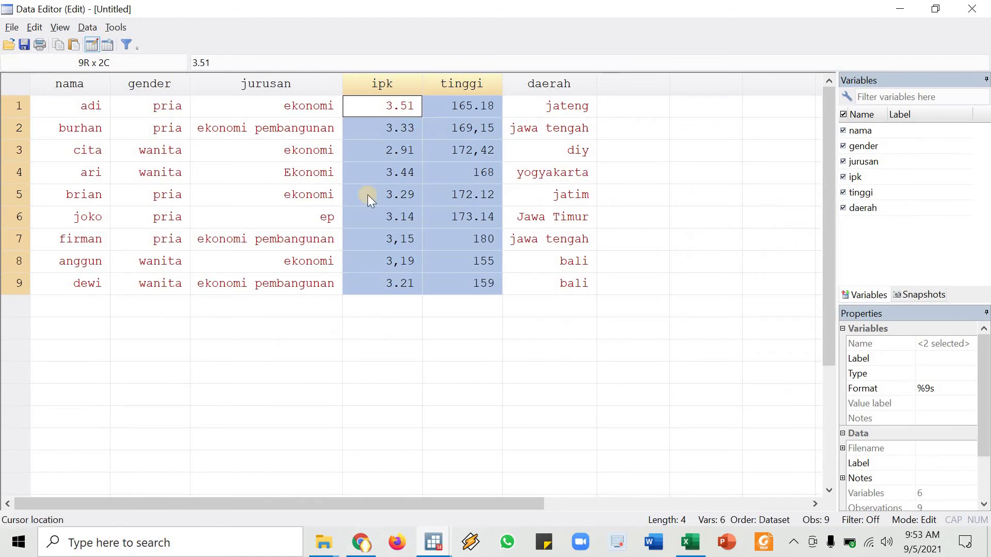
pyautogui.click(457, 126)
pyautogui.click(396, 114)
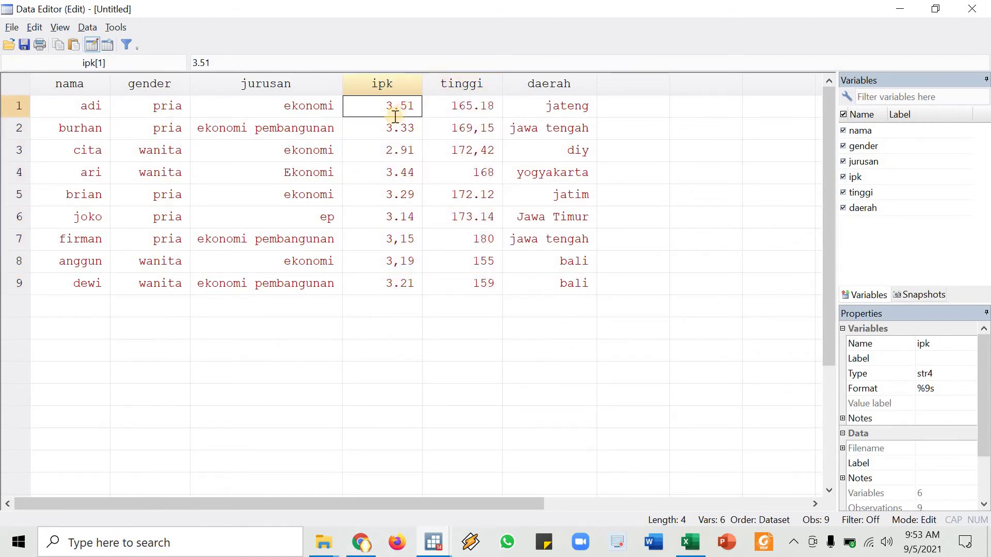
pyautogui.hotkey('alt', 'Tab')
pyautogui.click(108, 79)
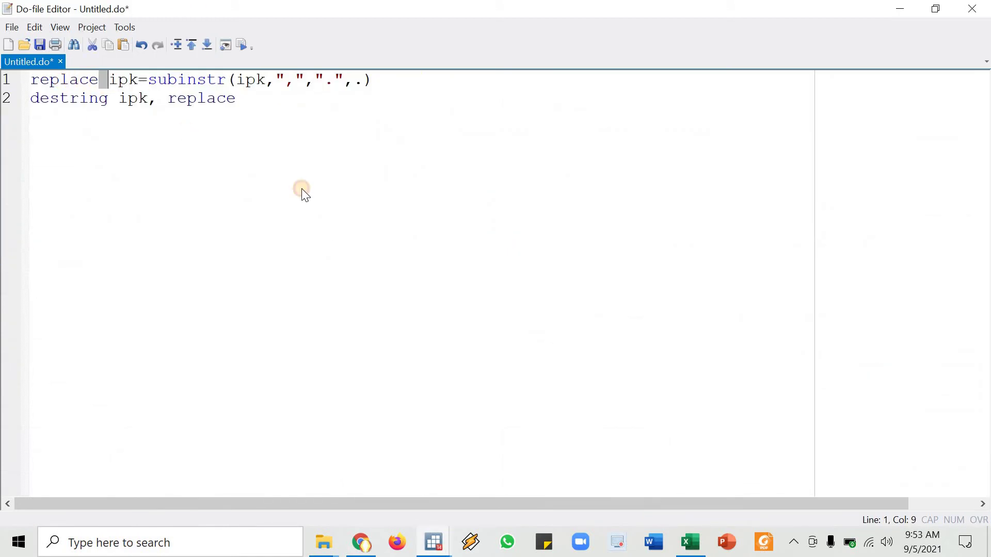
pyautogui.hotkey('alt', 'Tab')
pyautogui.moveTo(405, 103); pyautogui.dragTo(401, 288)
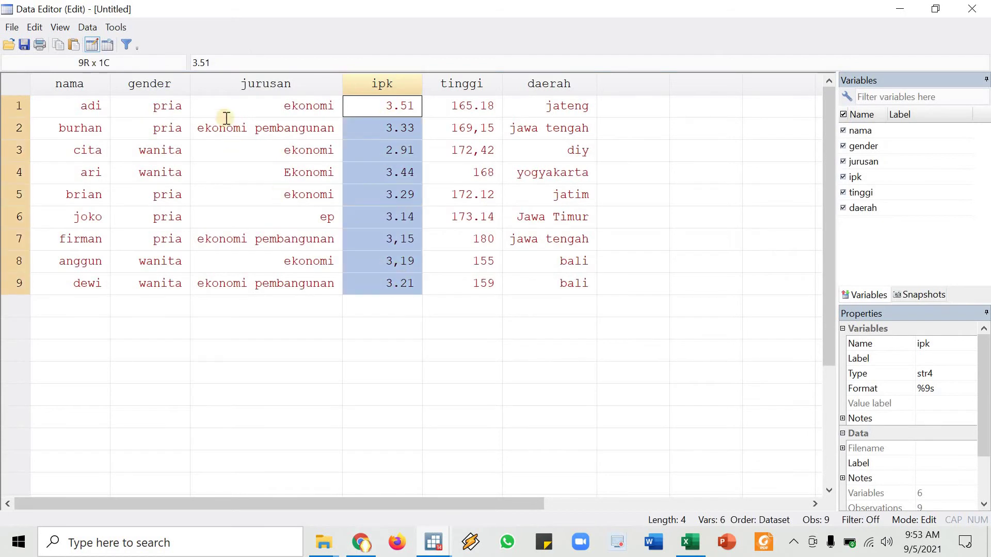
pyautogui.hotkey('alt', 'Tab')
pyautogui.click(143, 78)
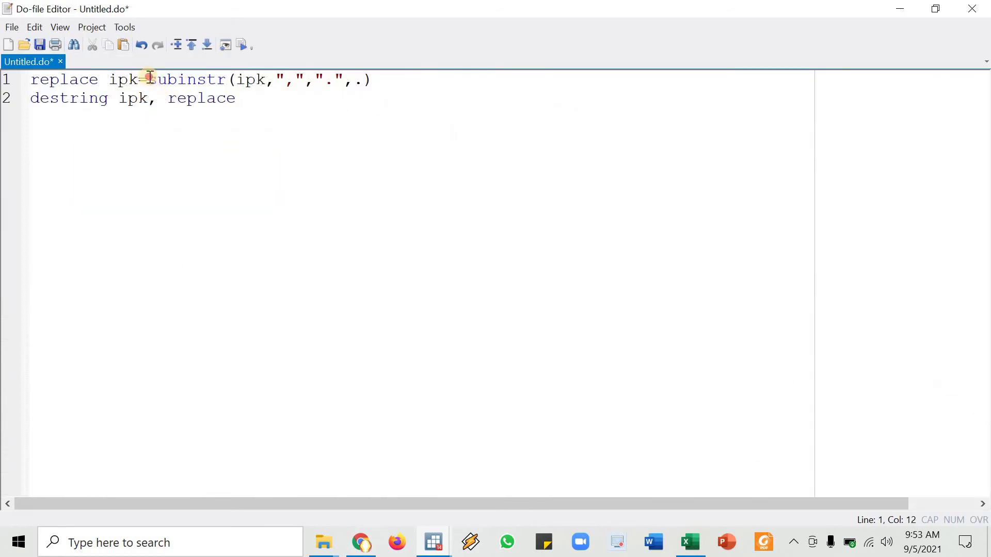
# Examine the subinstr function in the do-file's first line, including its ipk argument and the "," search text
pyautogui.moveTo(148, 78); pyautogui.dragTo(228, 80)
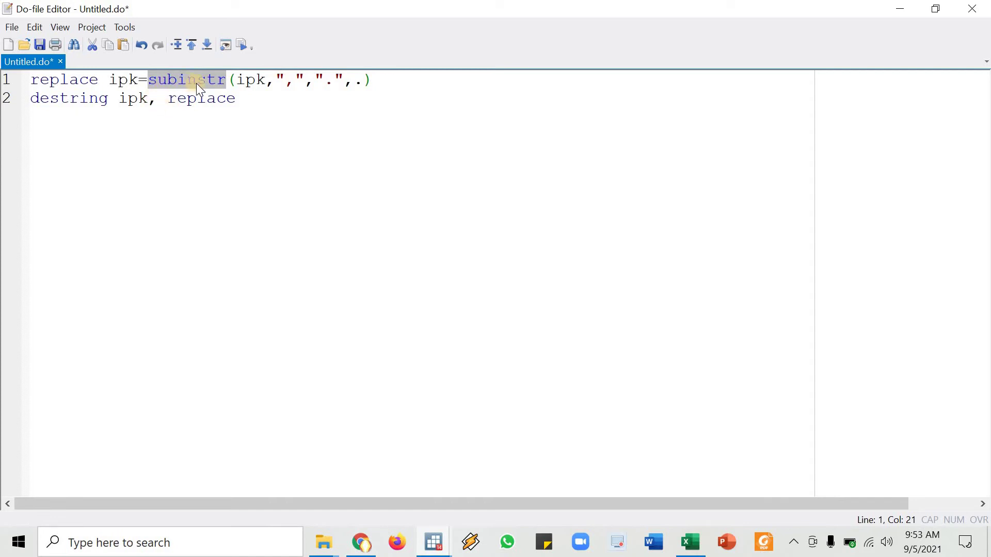
pyautogui.click(196, 98)
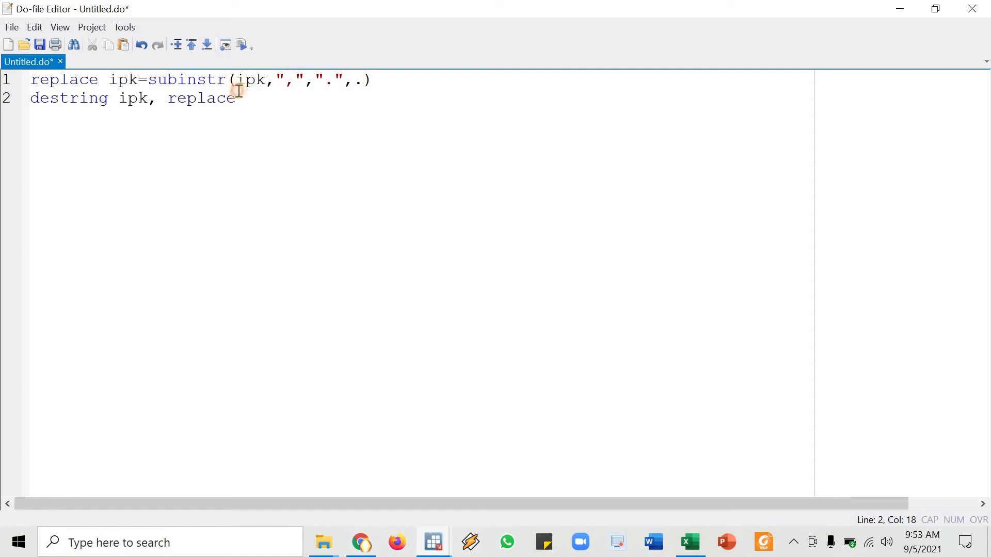
pyautogui.click(232, 82)
pyautogui.press('End')
pyautogui.doubleClick(253, 80)
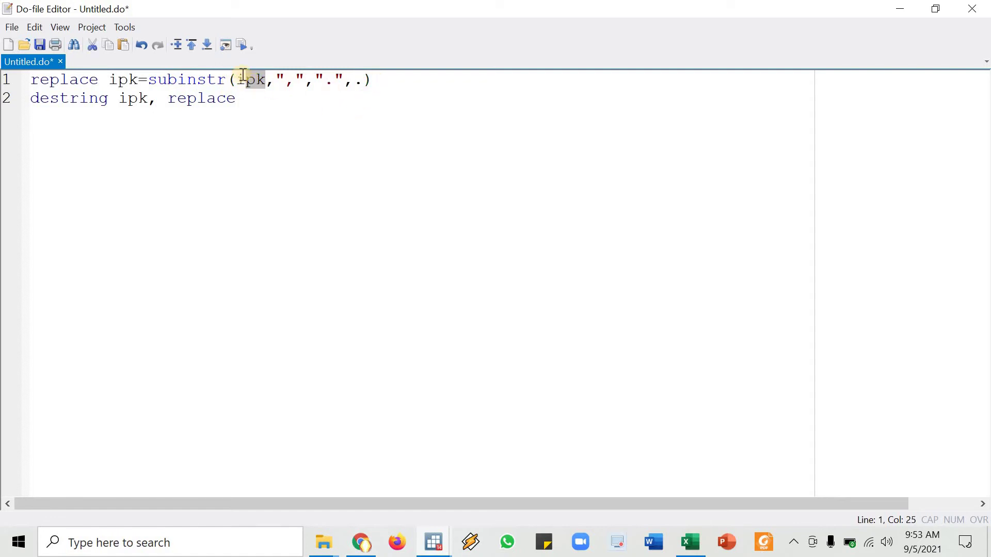
pyautogui.press('Right')
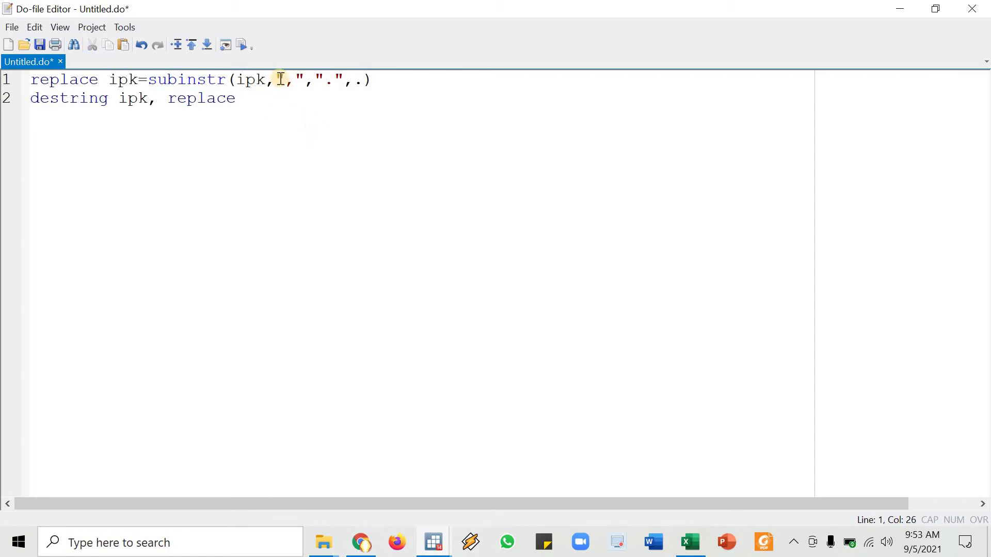
pyautogui.moveTo(276, 80); pyautogui.dragTo(285, 80)
pyautogui.hotkey('shift', 'Right')
pyautogui.hotkey('shift', 'Right')
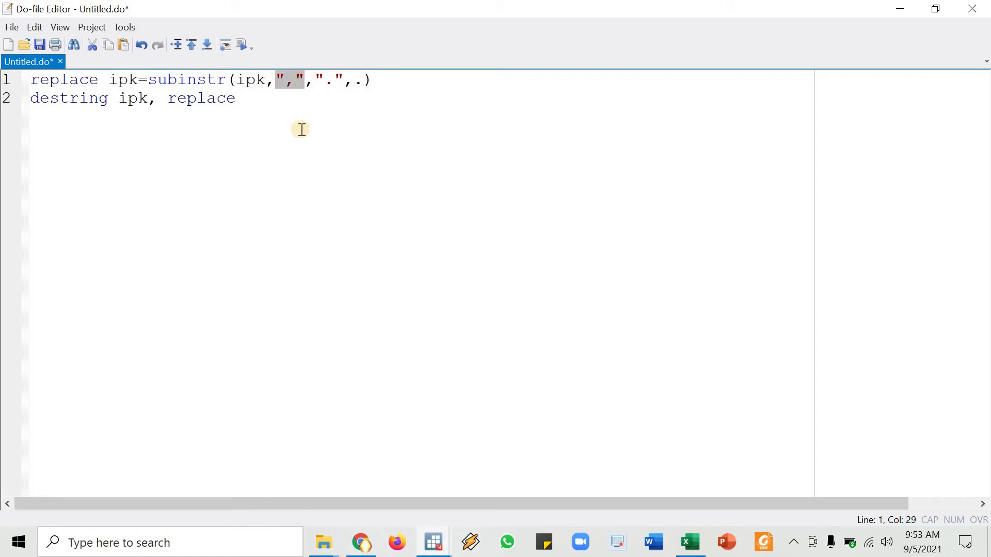
pyautogui.click(289, 79)
pyautogui.moveTo(300, 79); pyautogui.dragTo(296, 89)
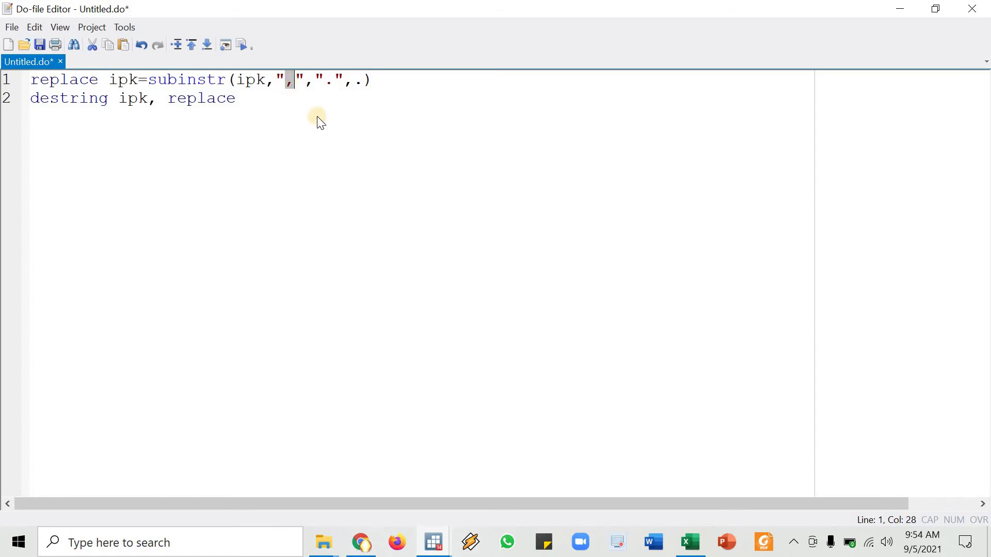
# Check the eighth ipk value's separator in the Data Editor against subinstr's "," and "." arguments, and examine its final . argument
pyautogui.hotkey('alt', 'Tab')
pyautogui.click(398, 264)
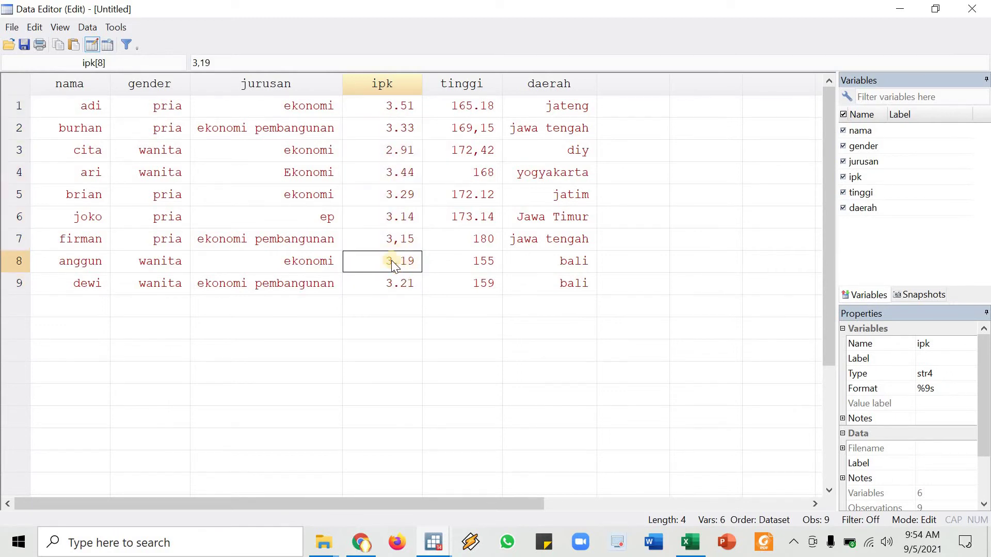
pyautogui.hotkey('alt', 'Tab')
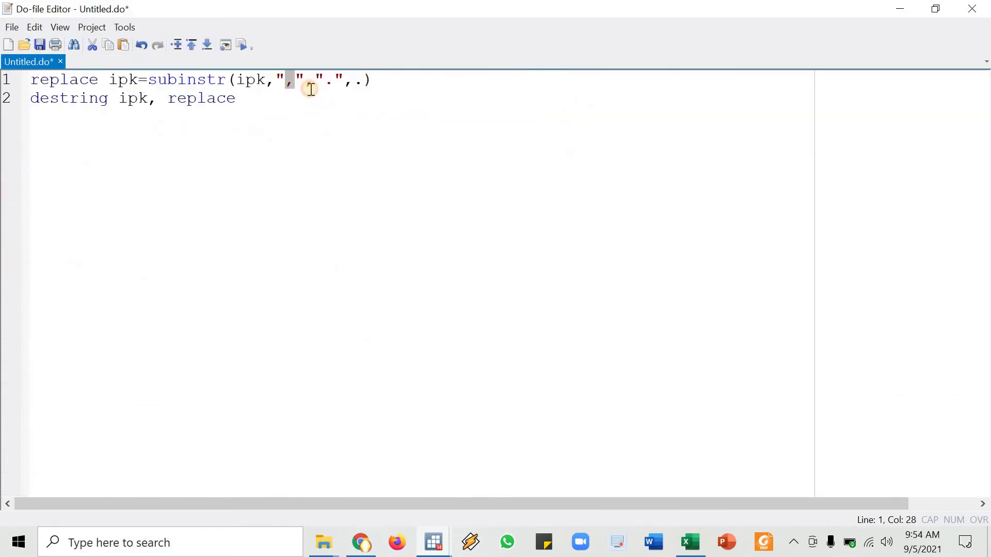
pyautogui.click(309, 81)
pyautogui.moveTo(266, 82); pyautogui.dragTo(308, 99)
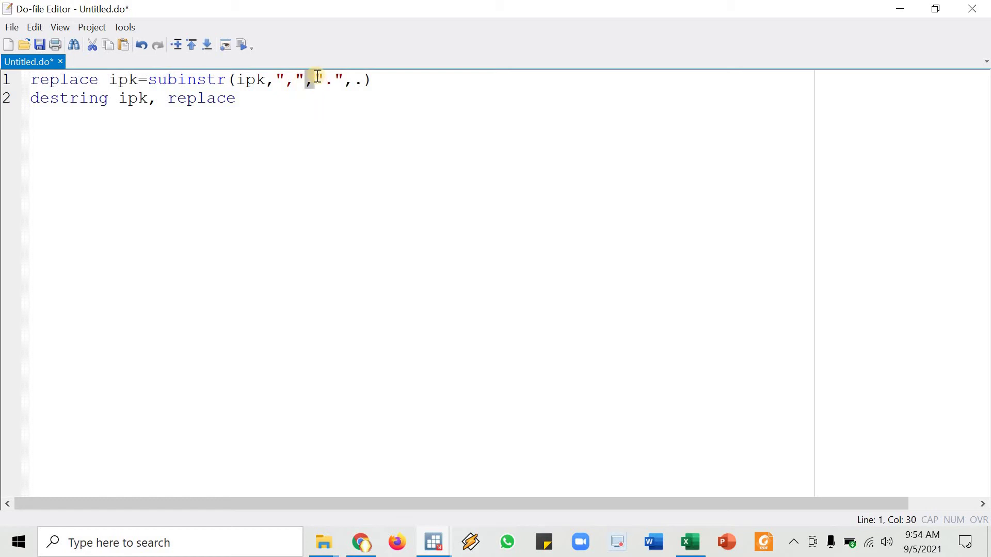
pyautogui.moveTo(316, 81); pyautogui.dragTo(345, 84)
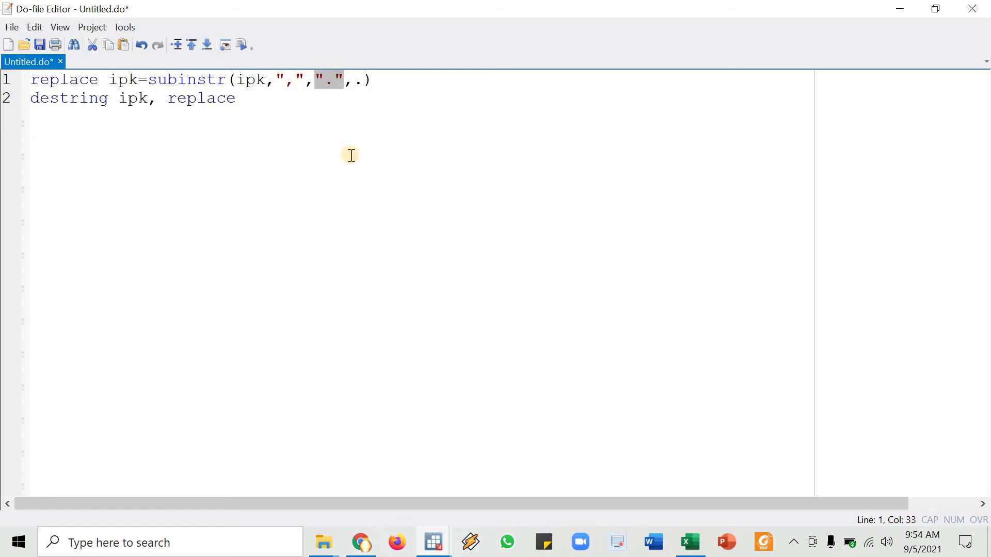
pyautogui.hotkey('alt', 'Tab')
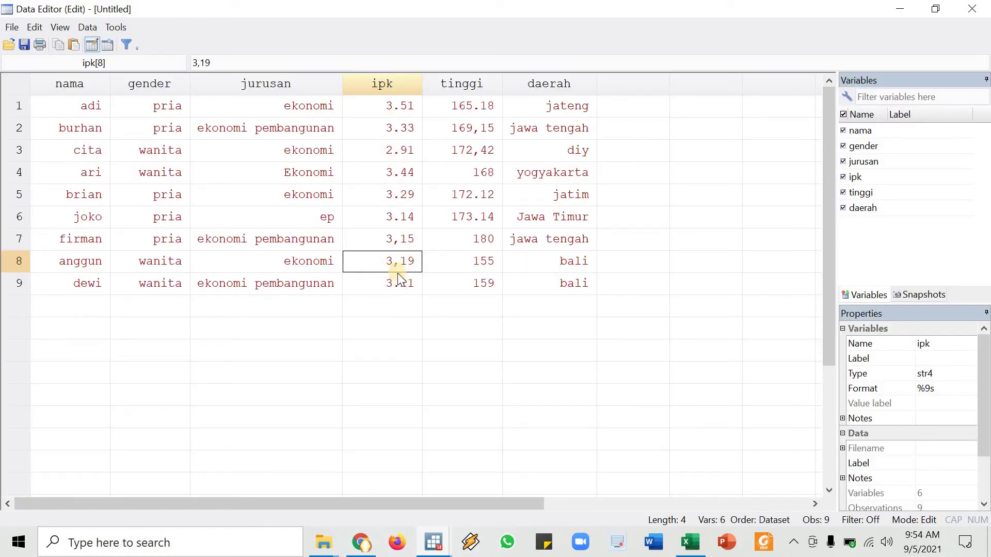
pyautogui.hotkey('alt', 'Tab')
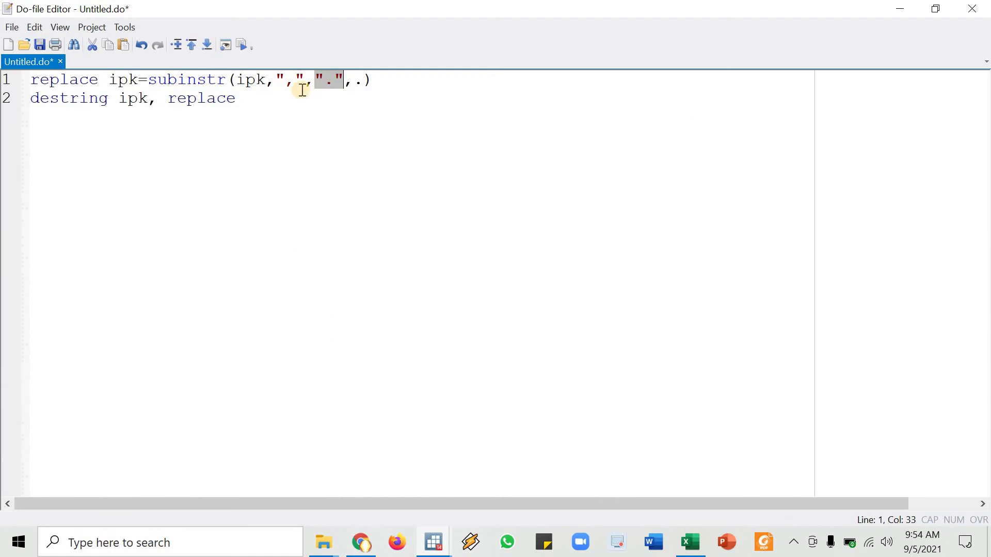
pyautogui.click(334, 82)
pyautogui.hotkey('shift', 'Left')
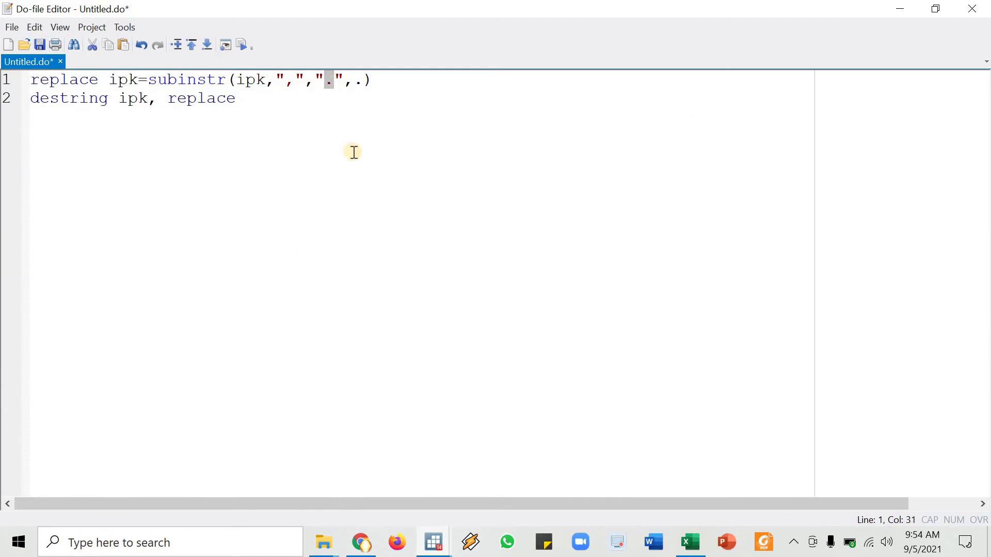
pyautogui.click(353, 83)
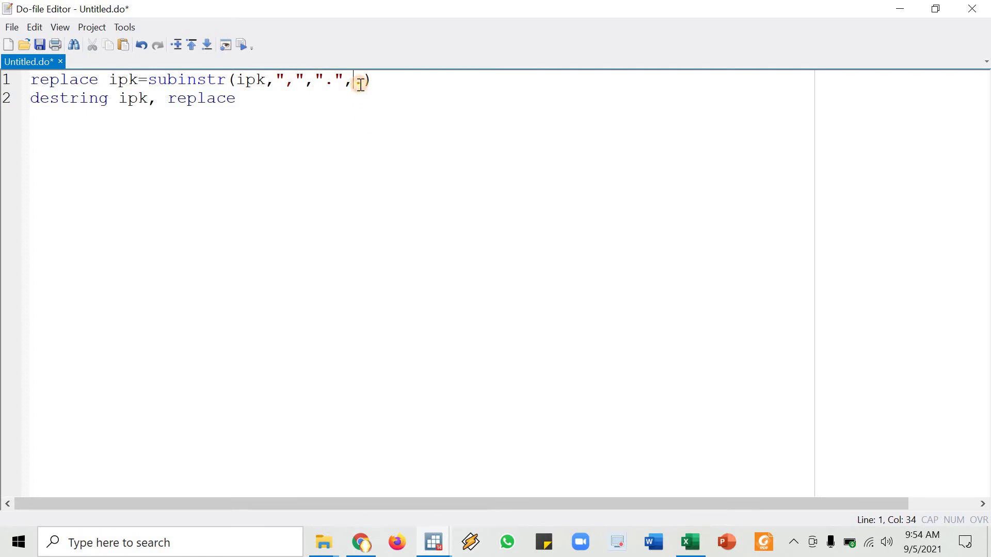
pyautogui.moveTo(353, 81); pyautogui.dragTo(362, 82)
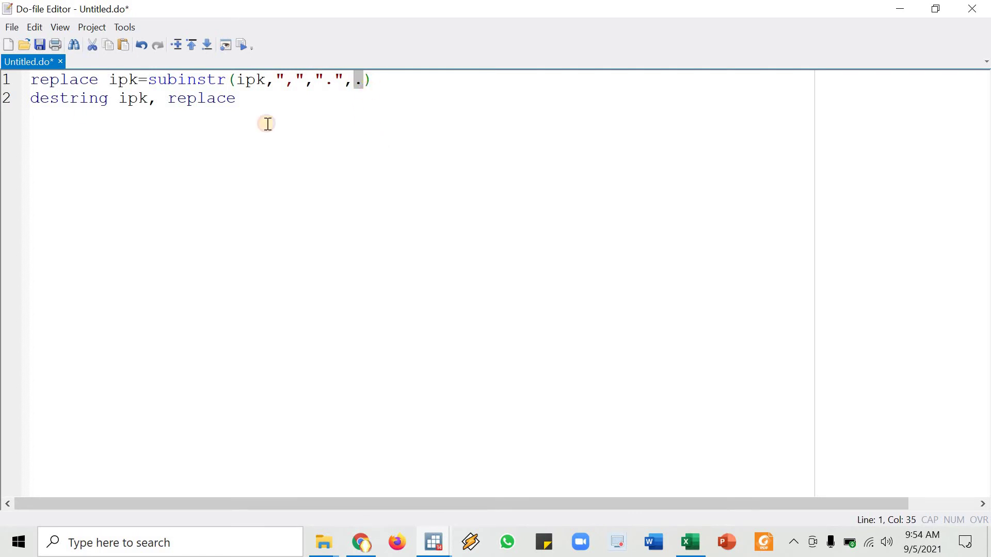
pyautogui.press('Right')
pyautogui.hotkey('shift', 'Right')
pyautogui.press('Down')
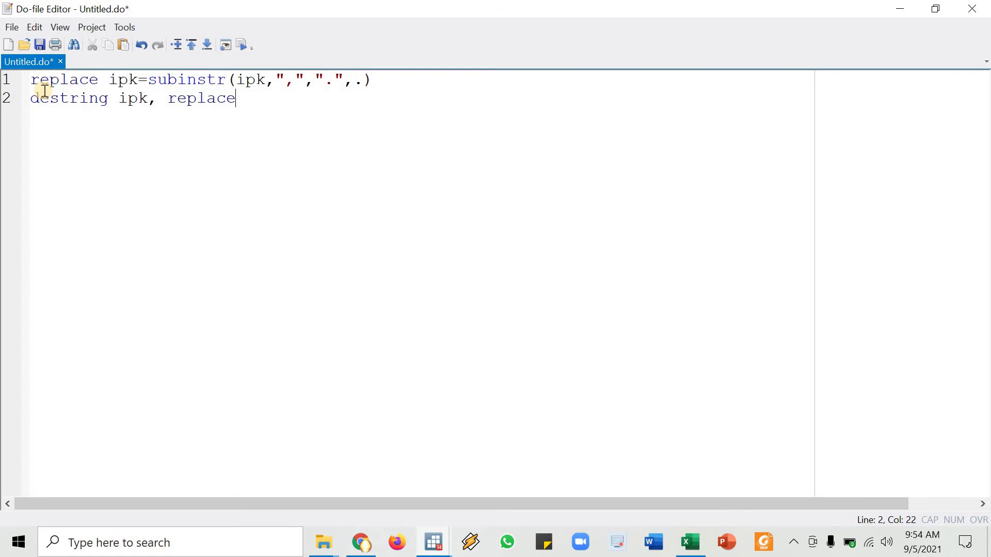
# Run only the line replace ipk=subinstr(ipk,",",".",.) from the do-file, with the editor text enlarged
pyautogui.click(7, 81)
pyautogui.scroll(3, 236, 226)
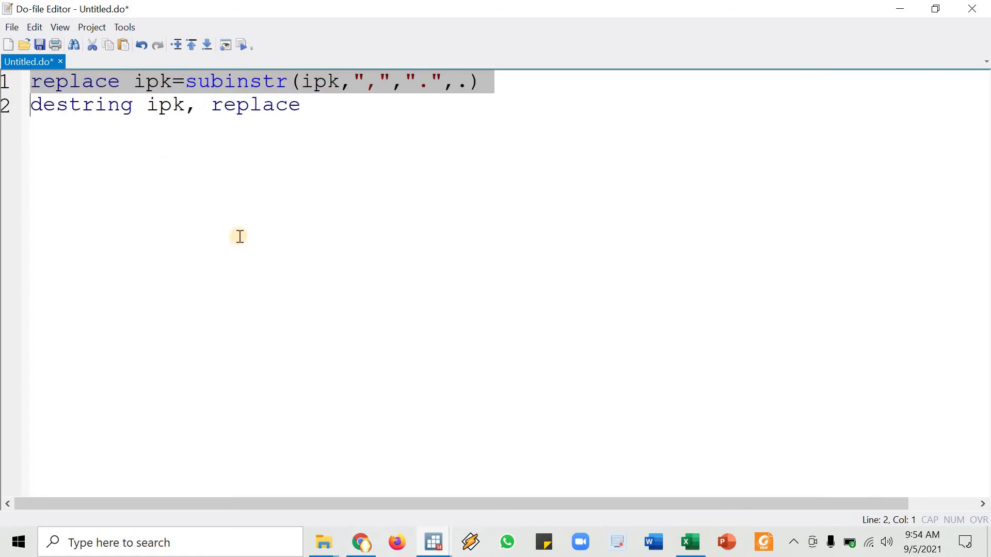
pyautogui.hotkey('shift', 'Left')
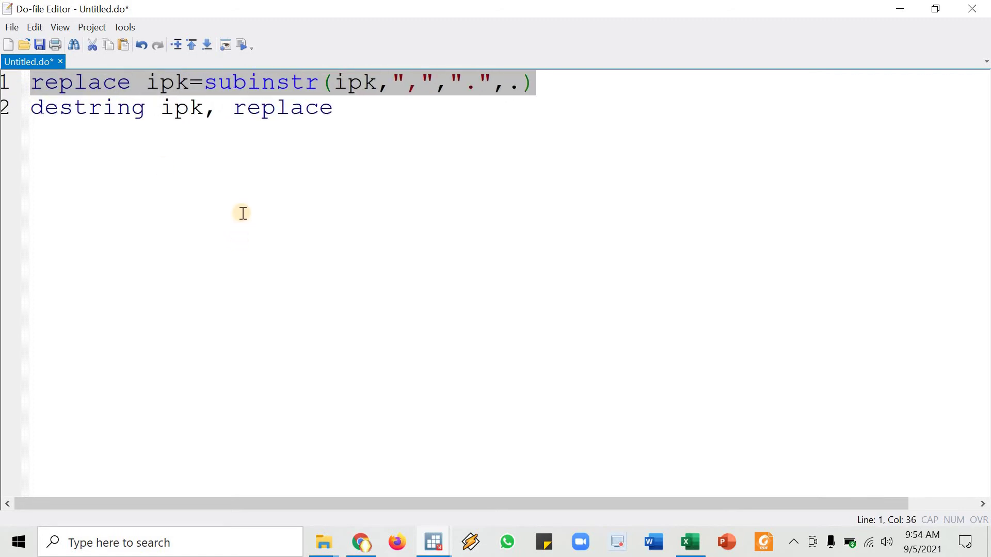
# Check the decimal separators in the ipk column from the first to the ninth observation in the Data Editor
pyautogui.hotkey('alt', 'Tab')
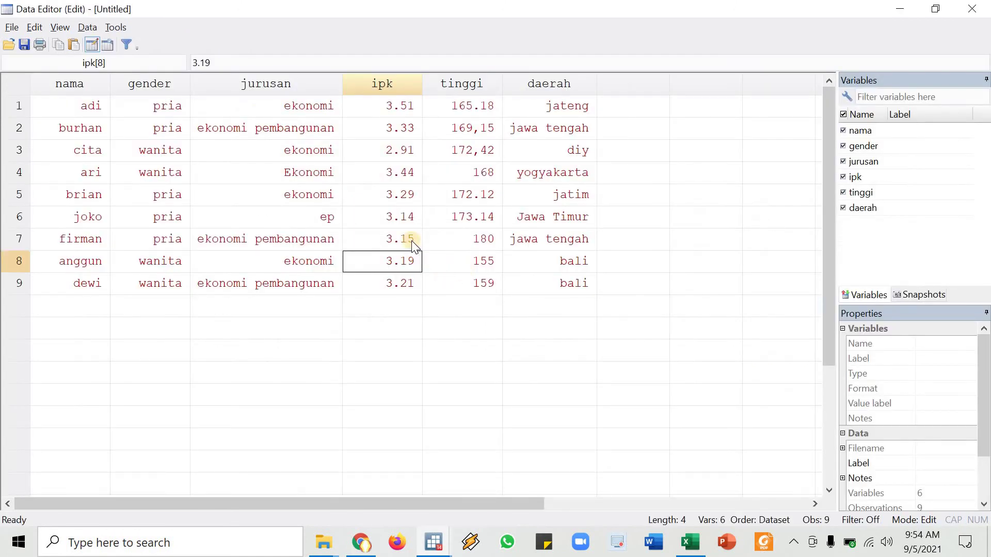
pyautogui.click(398, 106)
pyautogui.click(398, 129)
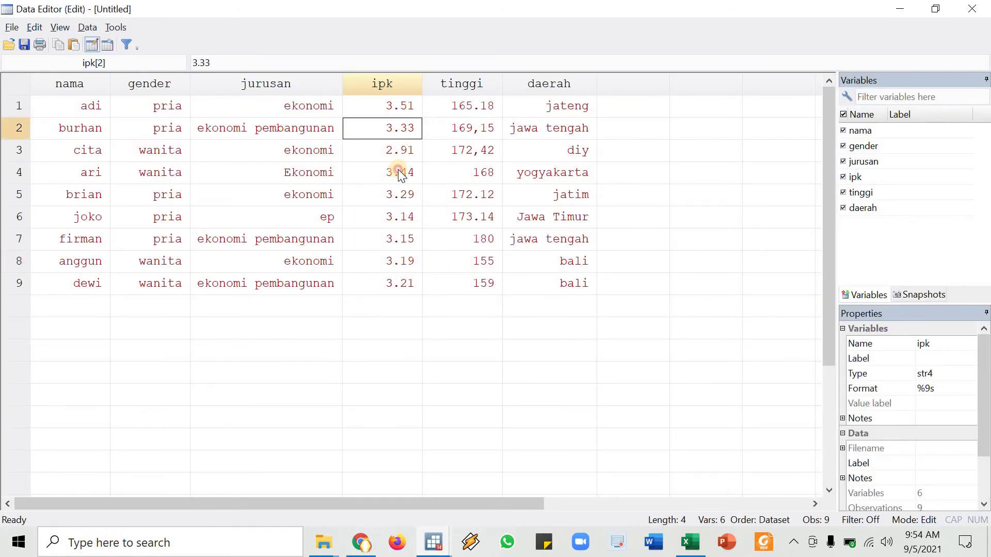
pyautogui.click(398, 172)
pyautogui.moveTo(406, 196); pyautogui.dragTo(406, 239)
pyautogui.click(407, 261)
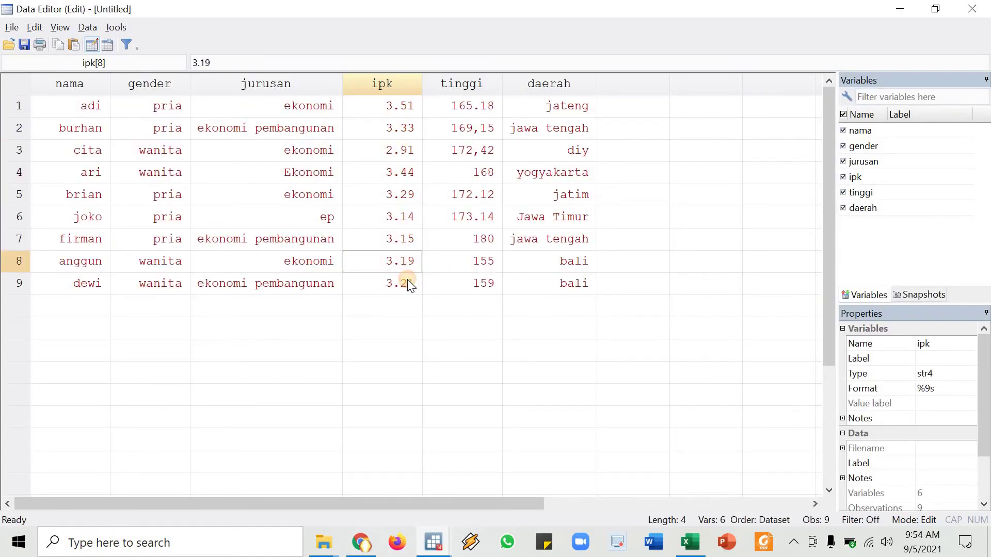
pyautogui.click(407, 283)
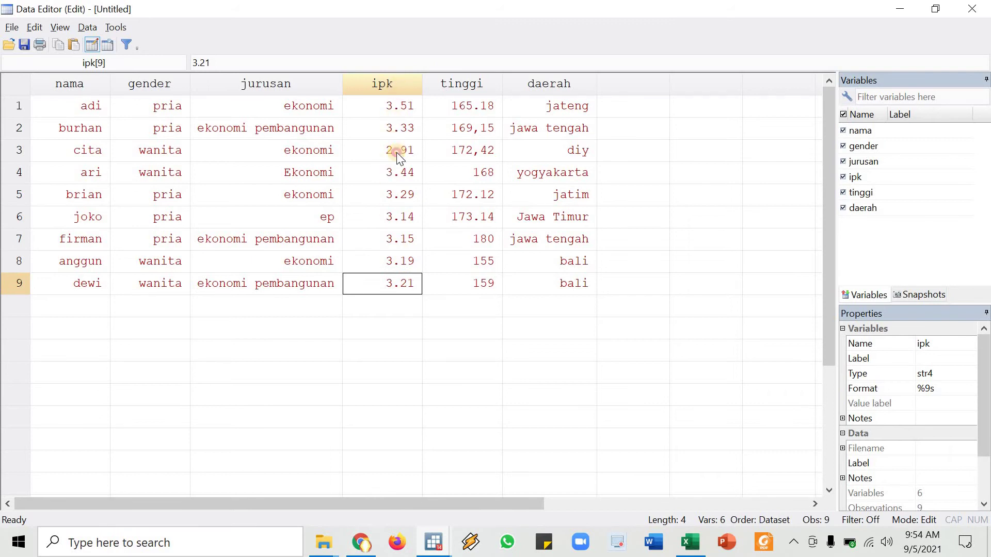
pyautogui.moveTo(397, 106); pyautogui.dragTo(445, 284)
# Switch to the main Stata window to view the ipk replacement's output and make the Command pane taller
pyautogui.hotkey('alt', 'Tab')
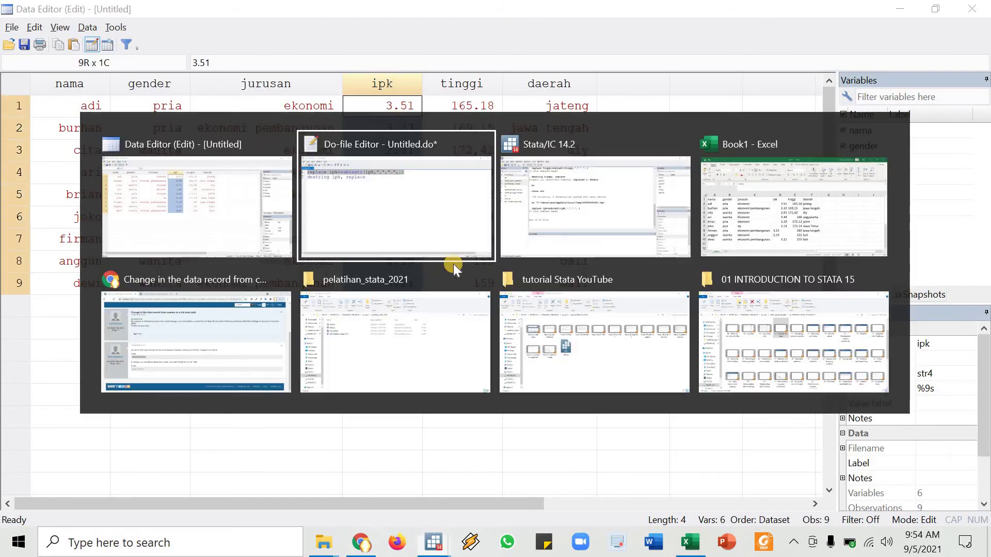
pyautogui.press('Tab')
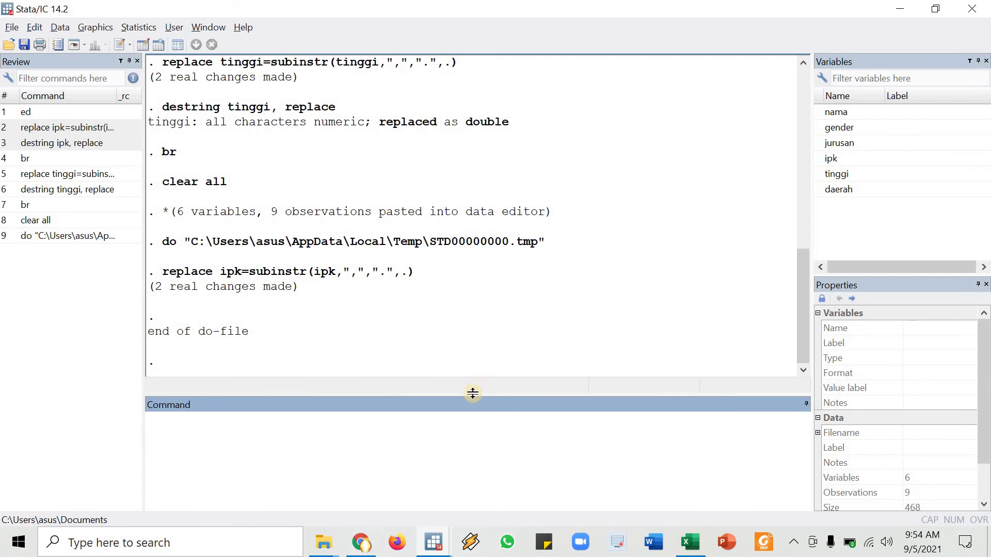
pyautogui.moveTo(473, 394); pyautogui.dragTo(464, 289)
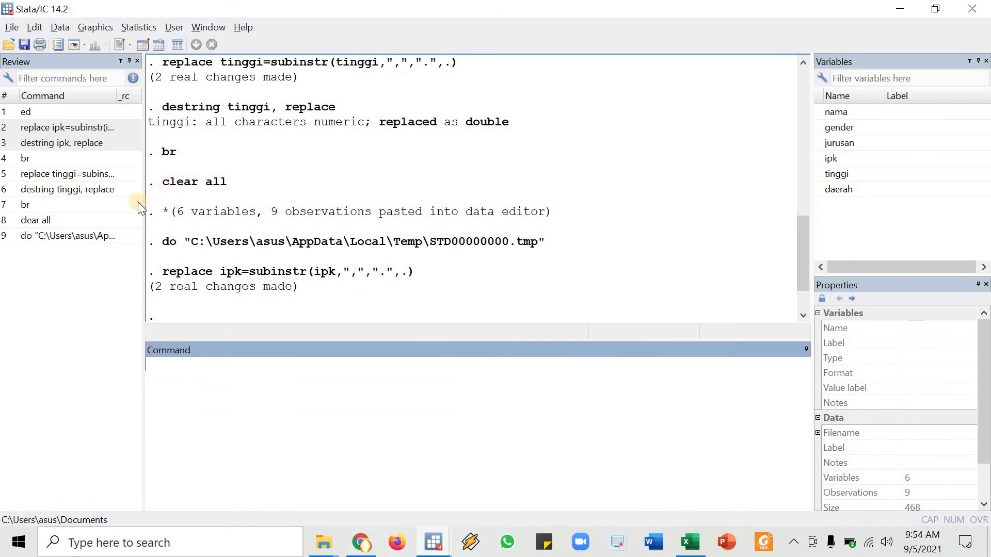
# Add a desc command on its own line between the replace and destring lines of the do-file and run only that line
pyautogui.hotkey('alt', 'Tab')
pyautogui.hotkey('alt', 'Tab')
pyautogui.press('Tab')
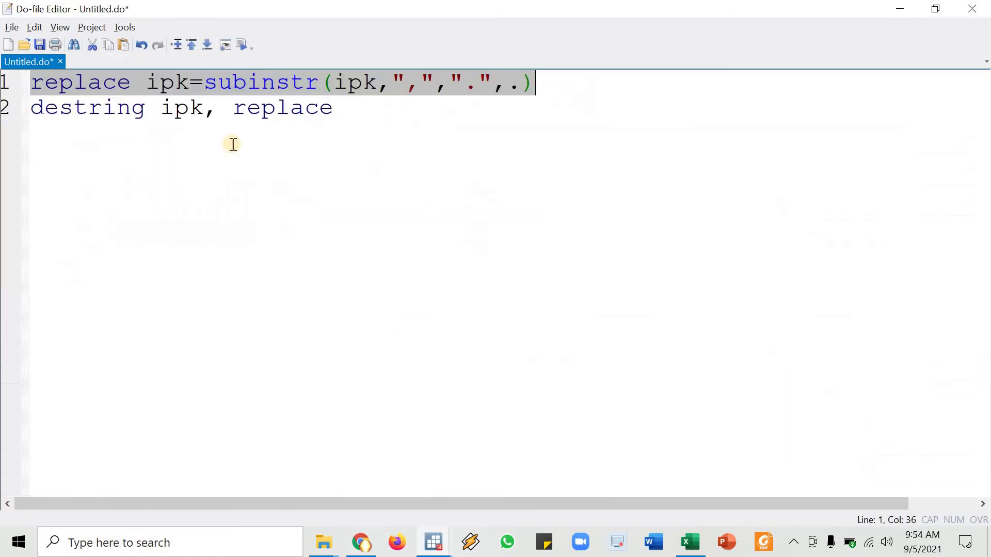
pyautogui.click(561, 94)
pyautogui.press('Return')
pyautogui.write('des')
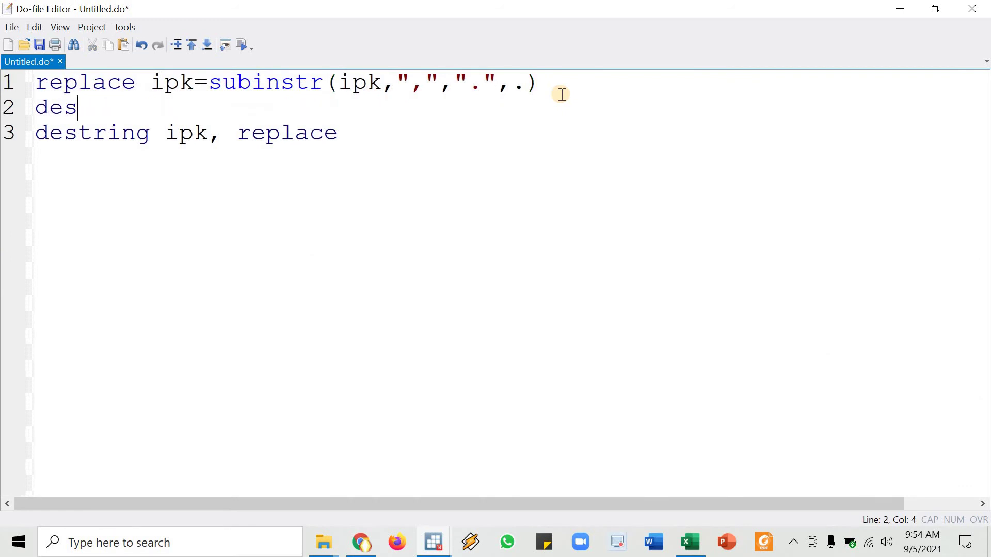
pyautogui.write('cribe')
pyautogui.press('BackSpace')
pyautogui.press('BackSpace')
pyautogui.press('BackSpace')
pyautogui.press('BackSpace')
pyautogui.hotkey('shift', 'Home')
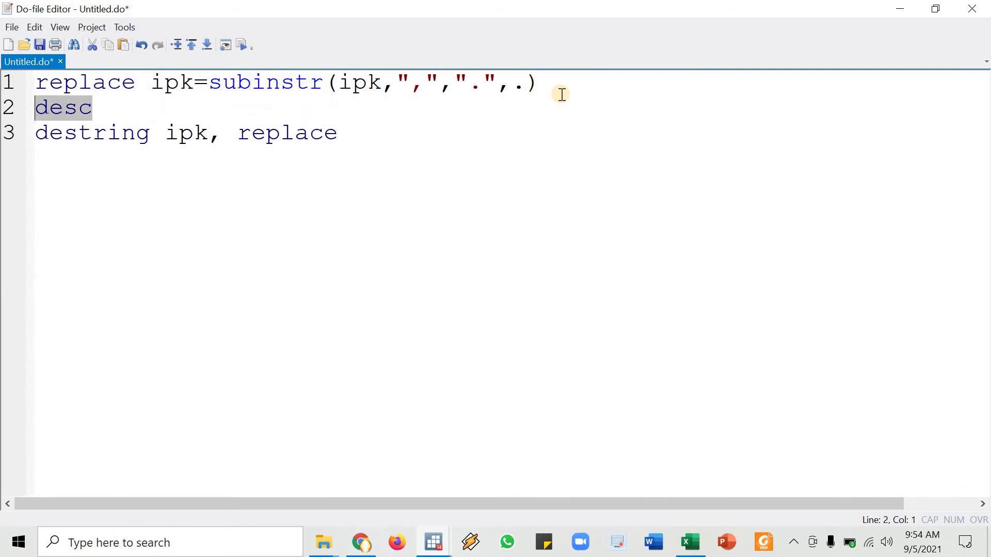
# Examine the variables' storage types, especially ipk, in the describe output in the main Stata window
pyautogui.hotkey('alt', 'Tab')
pyautogui.hotkey('alt', 'Tab')
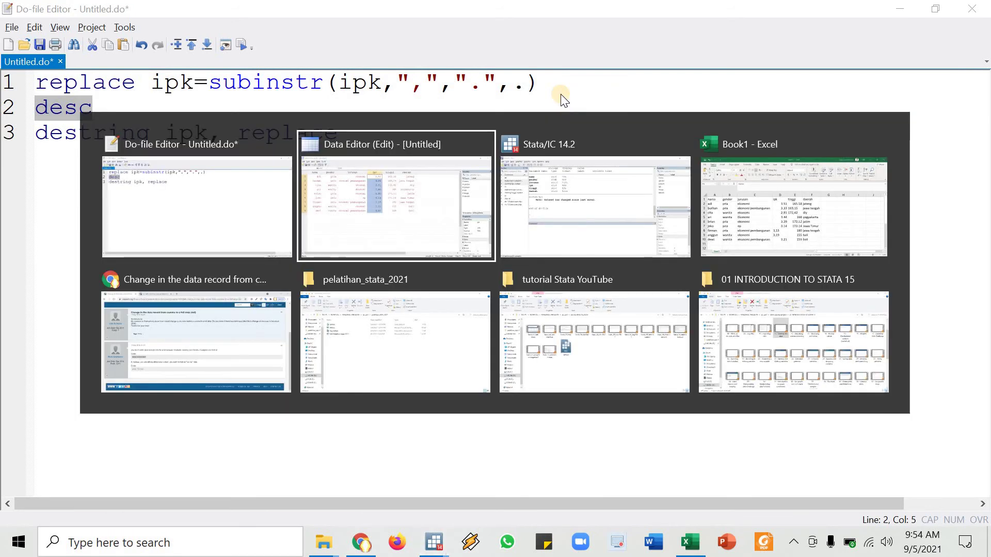
pyautogui.scroll(1, 157, 198)
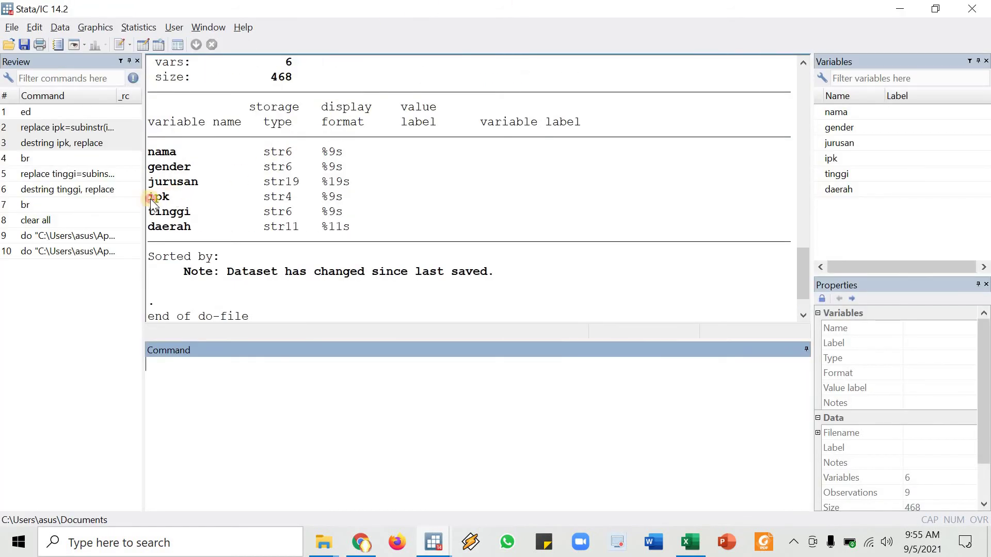
# Check ipk's storage type in the describe output and return to the do-file
pyautogui.click(175, 197)
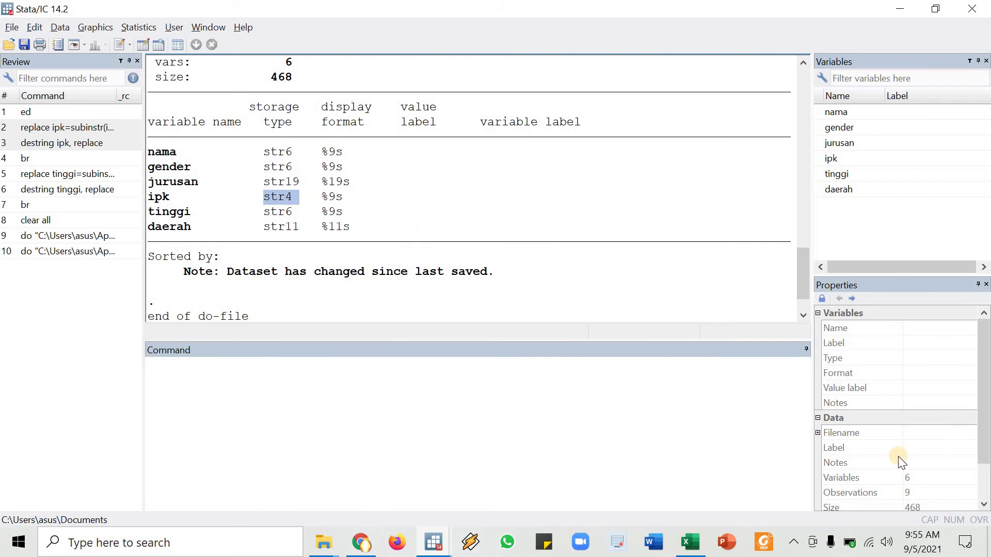
pyautogui.scroll(-1, 898, 456)
pyautogui.scroll(1, 876, 450)
pyautogui.hotkey('alt', 'Tab')
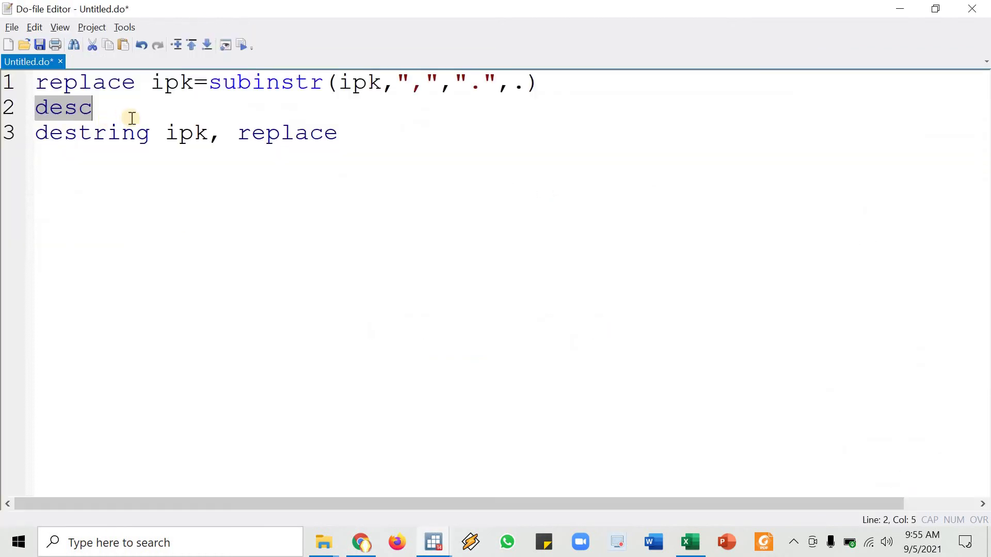
# Review the destring line of the do-file, highlighting the ipk variable name and the replace option
pyautogui.click(100, 116)
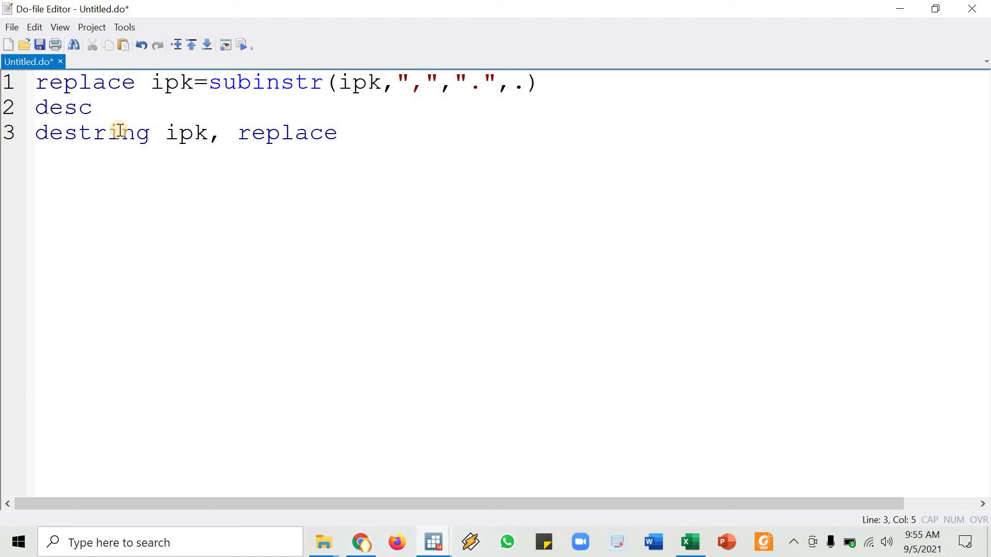
pyautogui.press('Right')
pyautogui.press('Right')
pyautogui.press('Right')
pyautogui.press('Right')
pyautogui.press('Right')
pyautogui.press('Right')
pyautogui.press('Right')
pyautogui.press('Right')
pyautogui.hotkey('shift', 'Right')
pyautogui.hotkey('shift', 'Right')
pyautogui.hotkey('shift', 'Right')
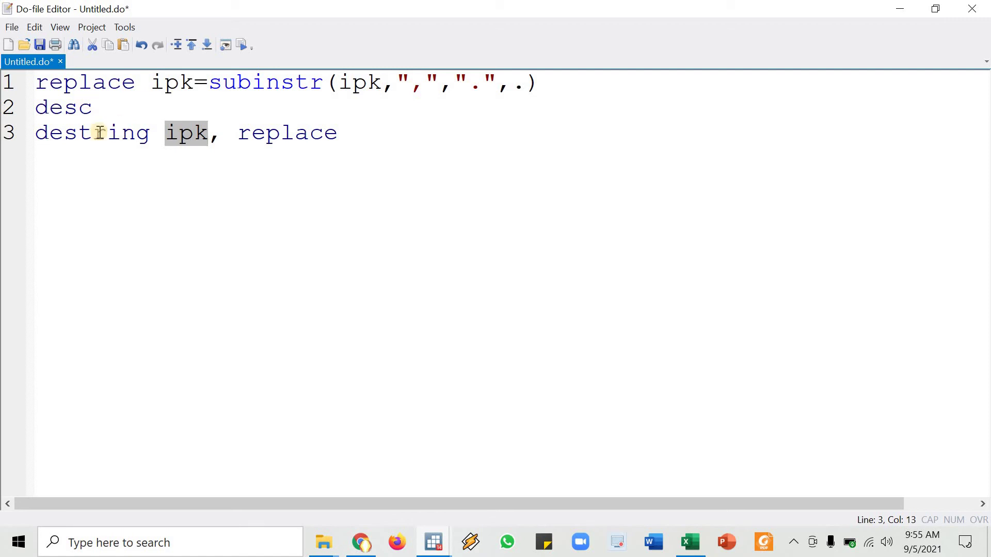
pyautogui.press('Right')
pyautogui.press('Right')
pyautogui.press('Right')
pyautogui.hotkey('shift', 'Right')
pyautogui.hotkey('shift', 'Right')
pyautogui.hotkey('shift', 'Right')
pyautogui.hotkey('shift', 'Right')
pyautogui.hotkey('shift', 'Right')
pyautogui.hotkey('shift', 'Right')
pyautogui.hotkey('shift', 'Right')
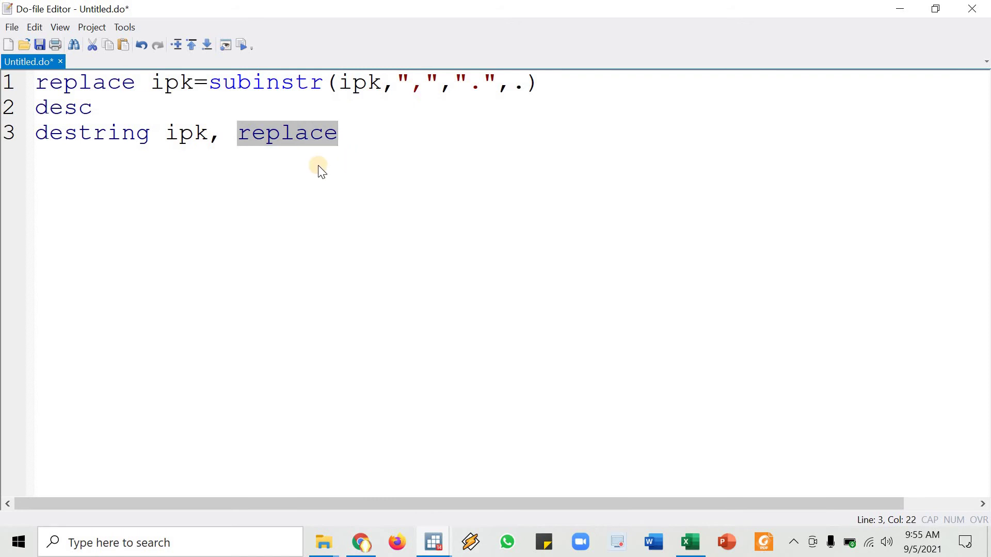
# Check the ipk values in the Data Editor before running destring, and return to the do-file
pyautogui.hotkey('alt', 'Tab')
pyautogui.press('Tab')
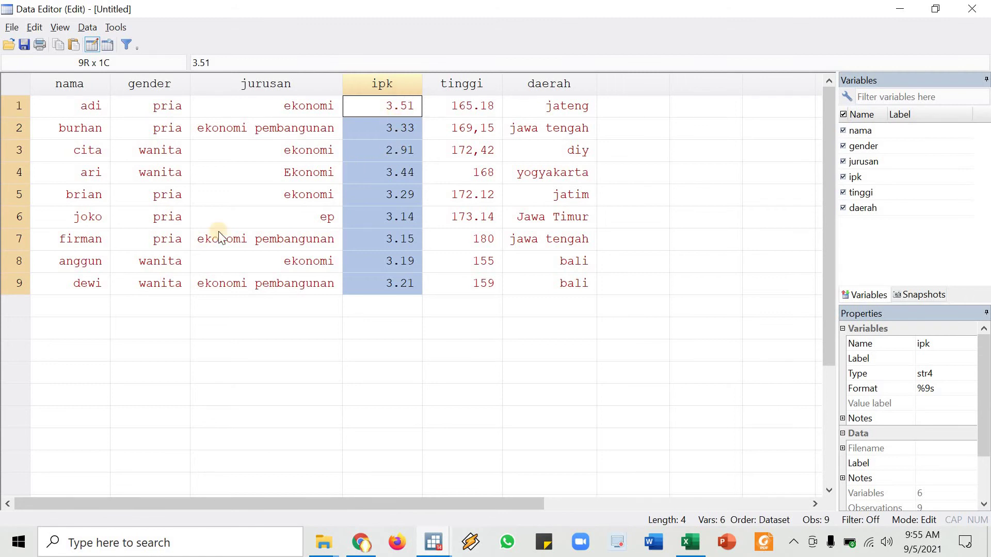
pyautogui.hotkey('alt', 'Tab')
pyautogui.hotkey('alt', 'Tab')
pyautogui.moveTo(399, 150); pyautogui.dragTo(391, 287)
pyautogui.hotkey('alt', 'Tab')
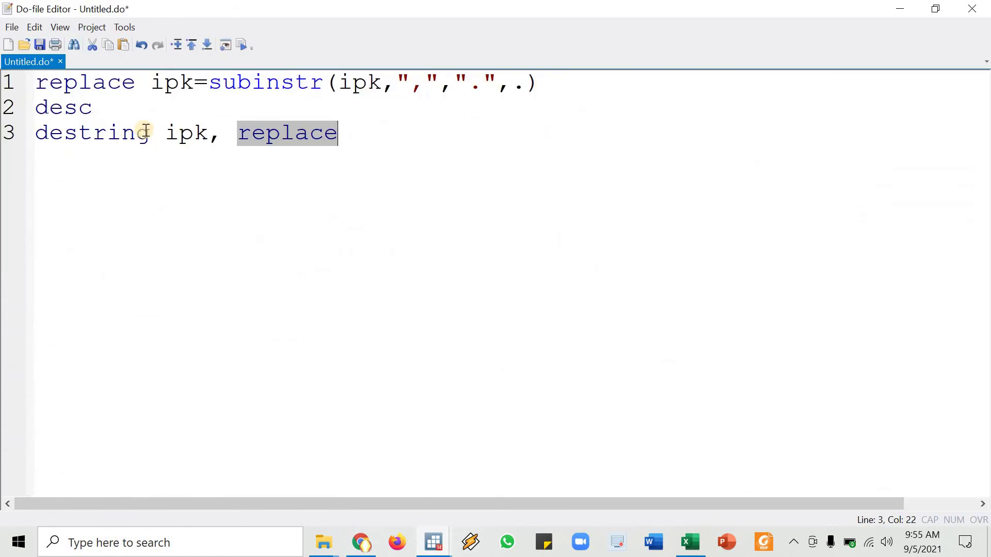
# Run only the "destring ipk, replace" line of the do-file and check the ipk column in the Data Editor
pyautogui.click(166, 133)
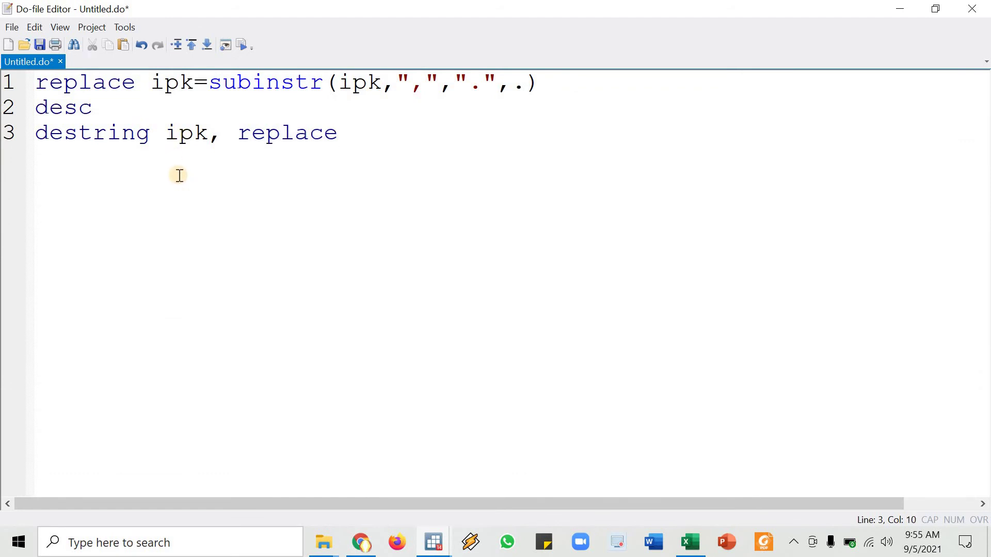
pyautogui.press('Home')
pyautogui.hotkey('shift', 'End')
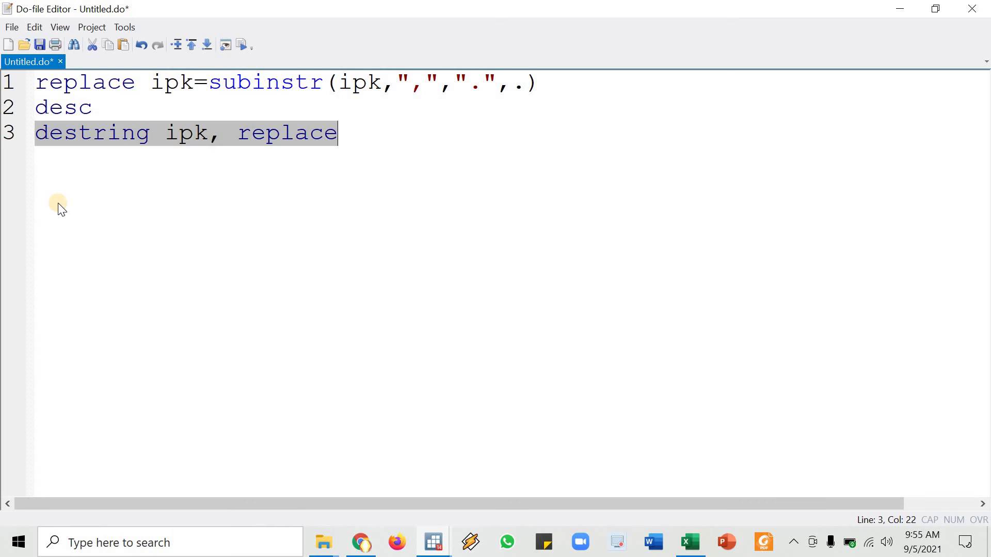
pyautogui.hotkey('alt', 'Tab')
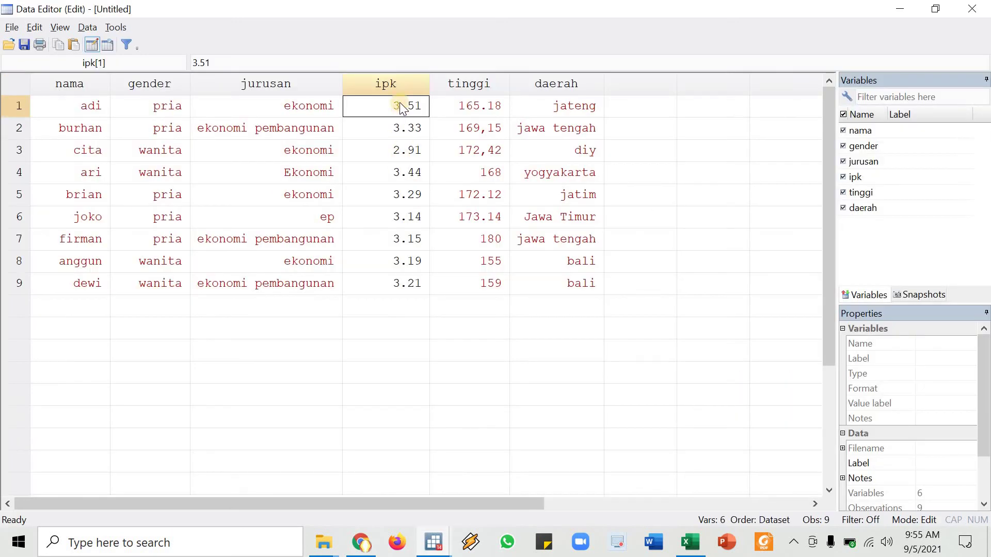
pyautogui.moveTo(402, 107); pyautogui.dragTo(414, 282)
# Run desc ipk in the main Stata window and compare ipk's storage type and display format with the earlier describe output
pyautogui.hotkey('alt', 'Tab')
pyautogui.hotkey('alt', 'Tab')
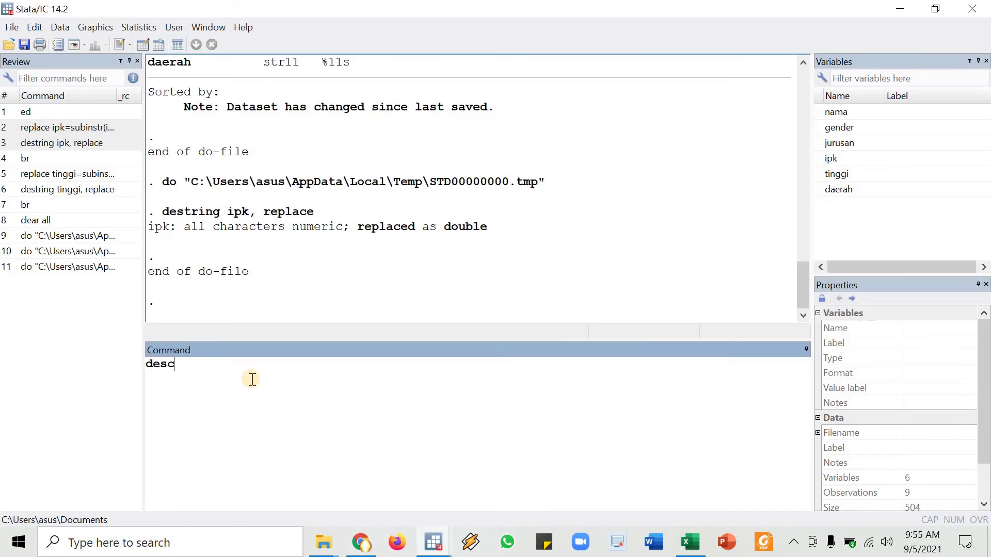
pyautogui.write('desc ipk')
pyautogui.press('Return')
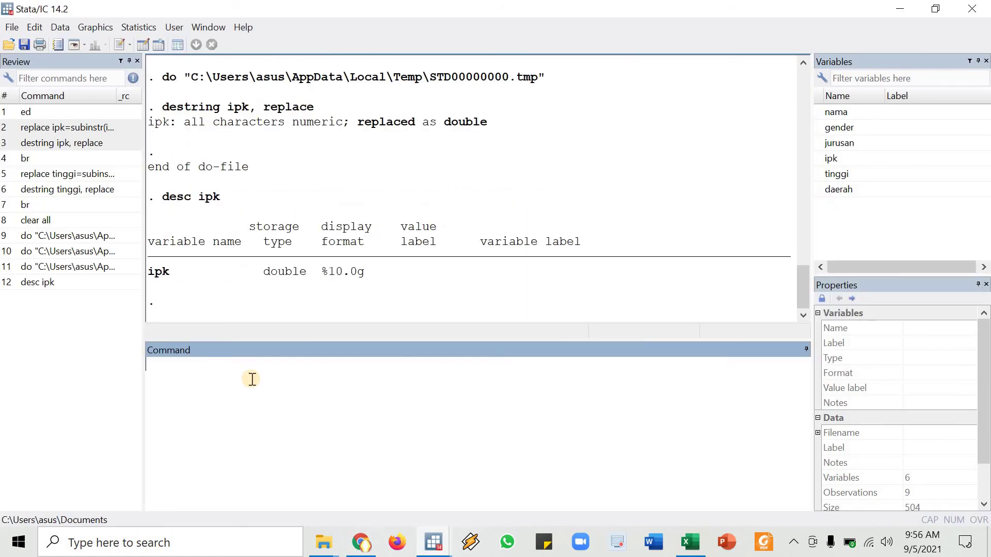
pyautogui.doubleClick(280, 273)
pyautogui.moveTo(329, 272)
pyautogui.mouseDown()
pyautogui.moveTo(359, 272)
pyautogui.moveTo(324, 272)
pyautogui.mouseUp()
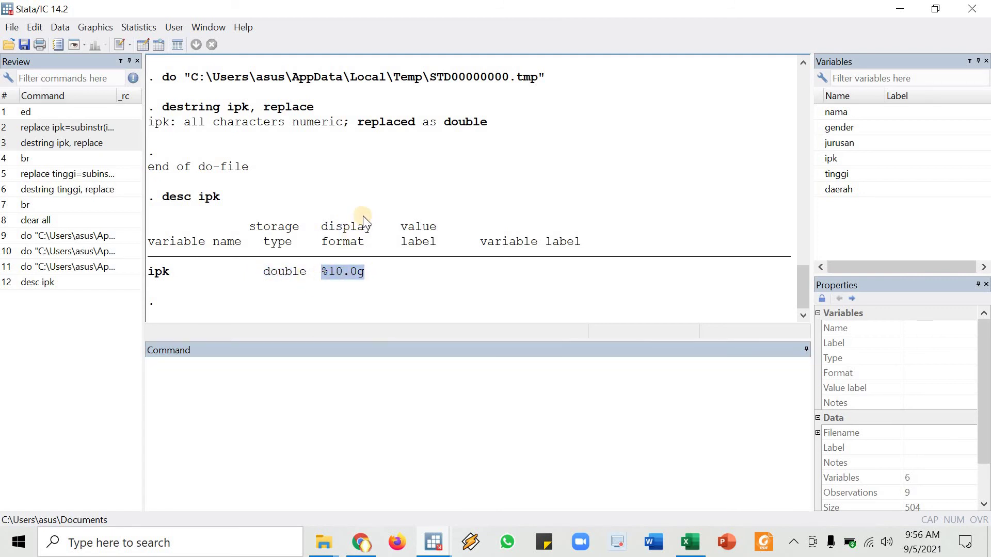
pyautogui.scroll(6, 363, 216)
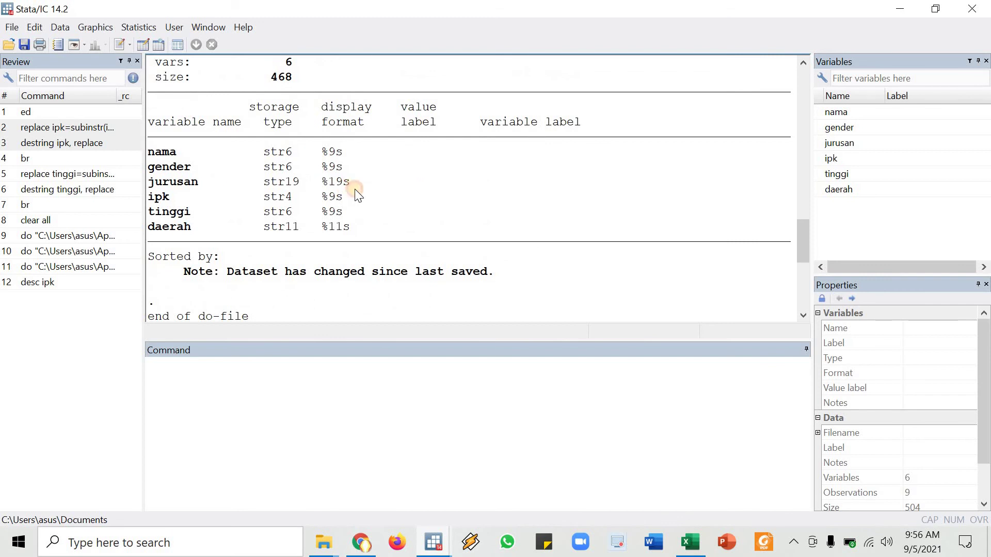
pyautogui.doubleClick(355, 187)
# Check the decimal separators of all nine tinggi values in the Data Editor and return to the do-file
pyautogui.hotkey('alt', 'Tab')
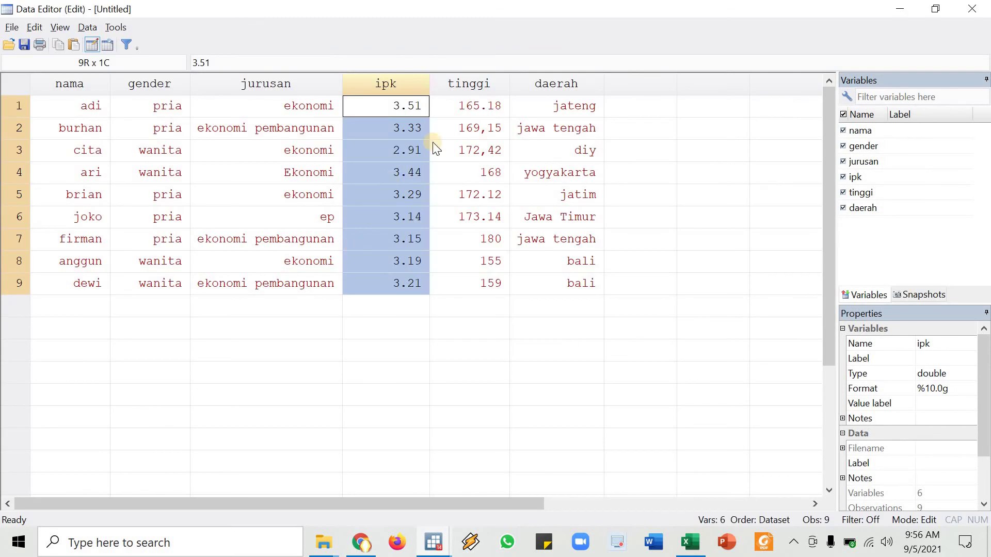
pyautogui.moveTo(471, 106); pyautogui.dragTo(489, 293)
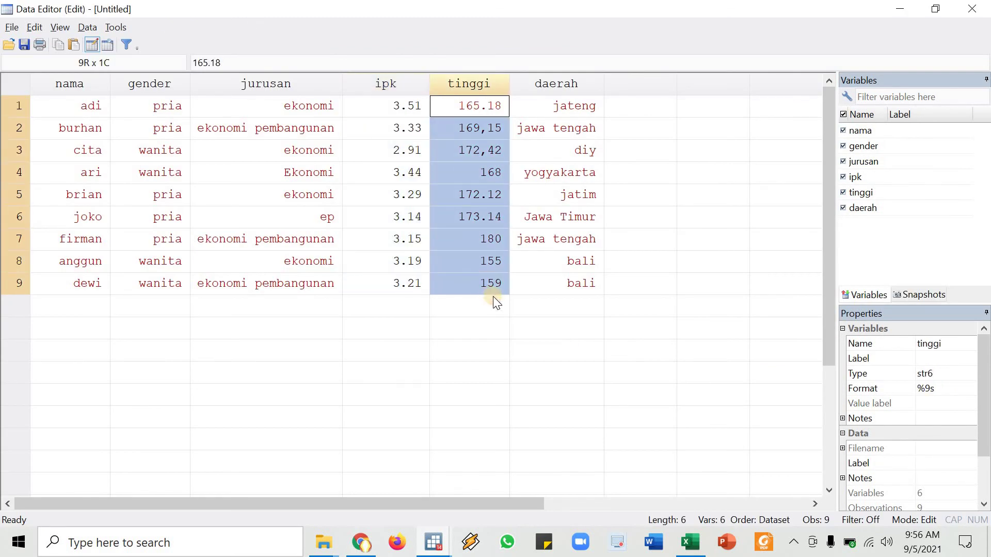
pyautogui.hotkey('alt', 'Tab')
pyautogui.press('Tab')
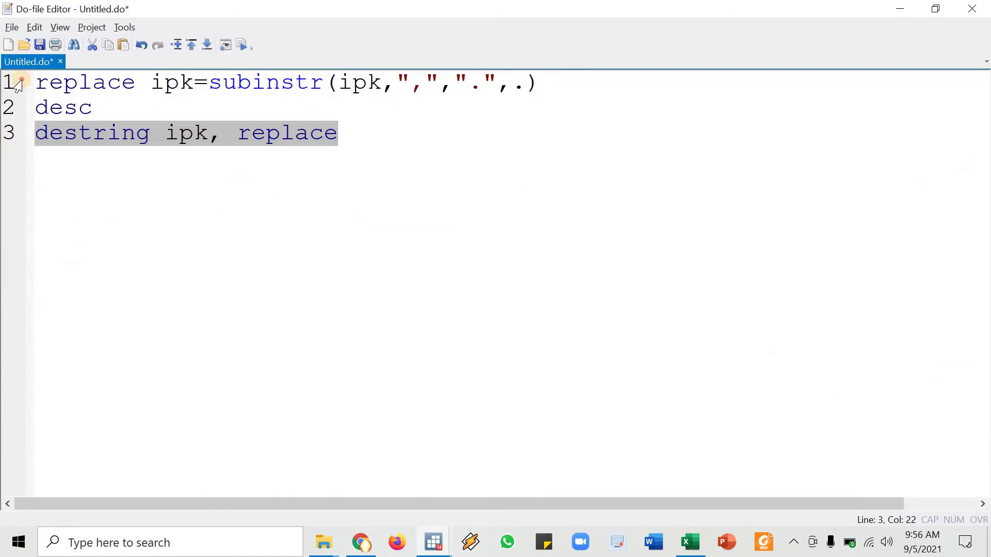
# Copy the ipk replace and destring commands of the do-file to lines 5 and 6, leaving line 4 blank
pyautogui.click(17, 84)
pyautogui.click(391, 142)
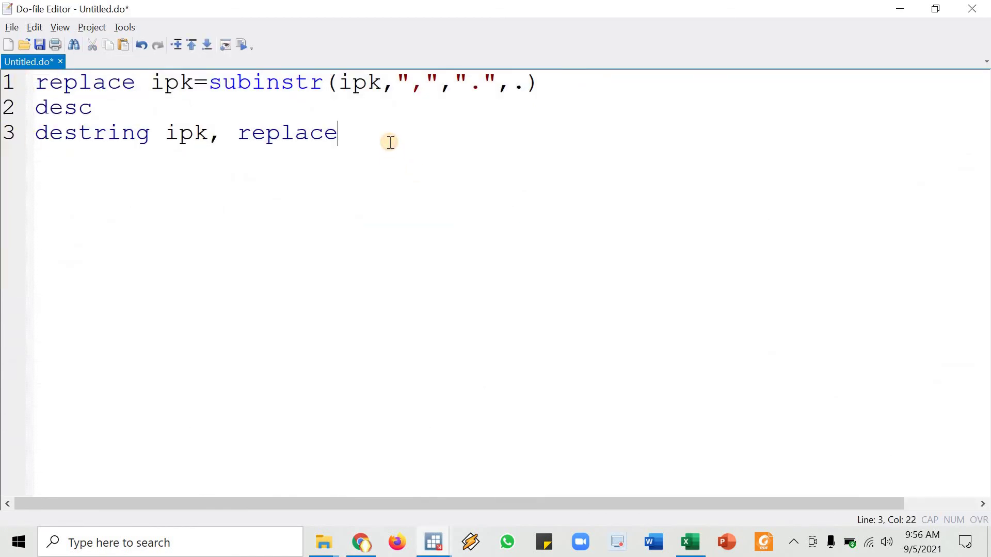
pyautogui.press('Return')
pyautogui.press('Return')
pyautogui.press('Return')
pyautogui.click(11, 86)
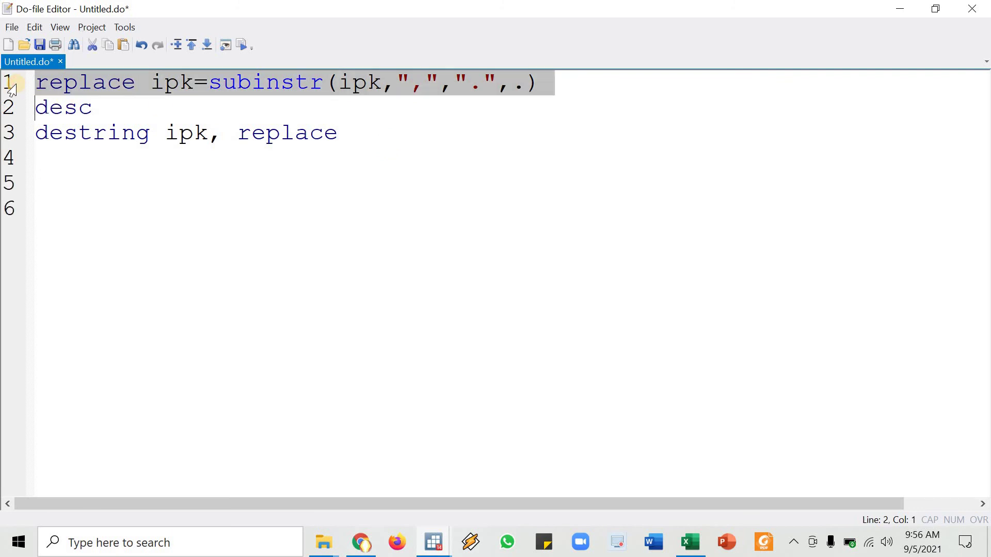
pyautogui.hotkey('ctrl', 'c')
pyautogui.click(57, 182)
pyautogui.hotkey('ctrl', 'v')
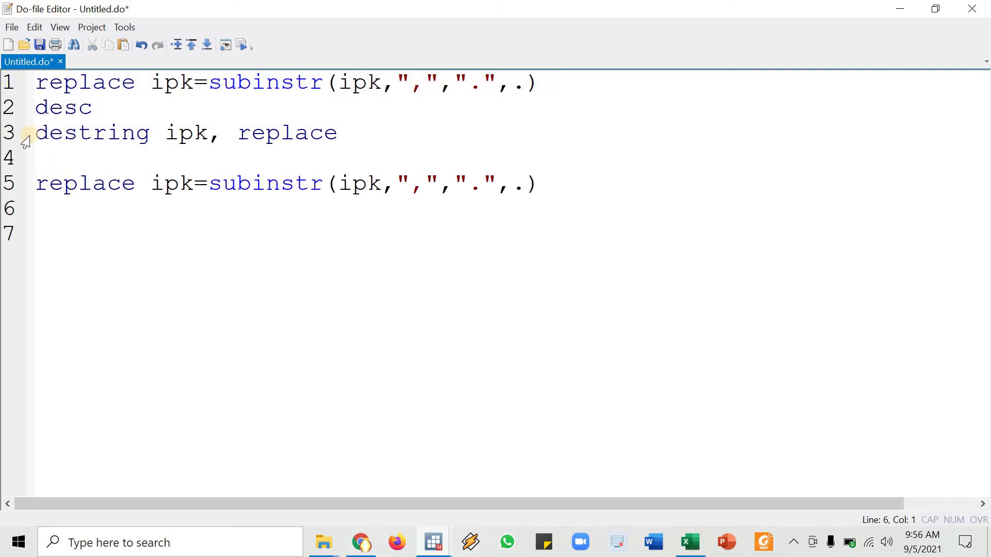
pyautogui.click(16, 135)
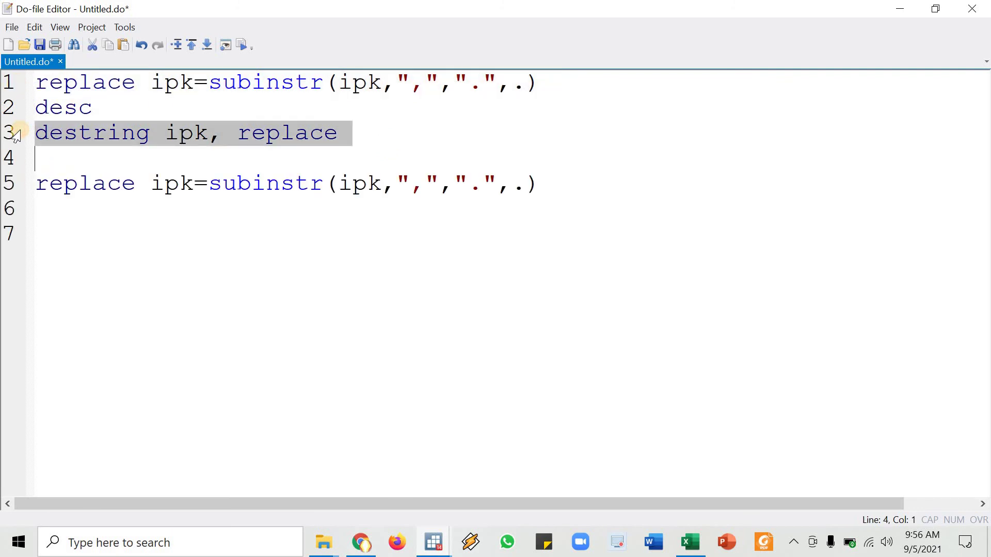
pyautogui.click(49, 208)
pyautogui.hotkey('ctrl', 'v')
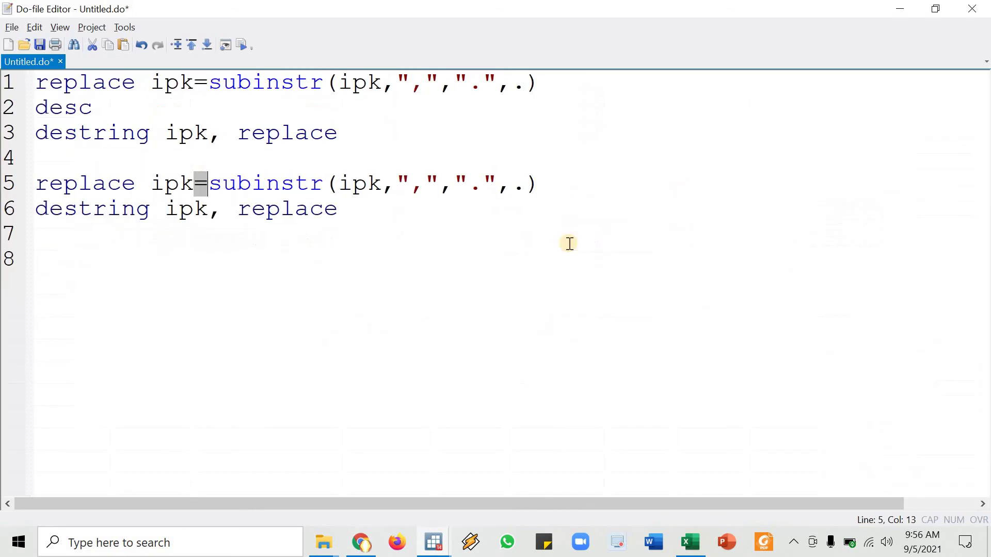
# Change both ipk references in the replace command on line 5 to tinggi
pyautogui.press('Left')
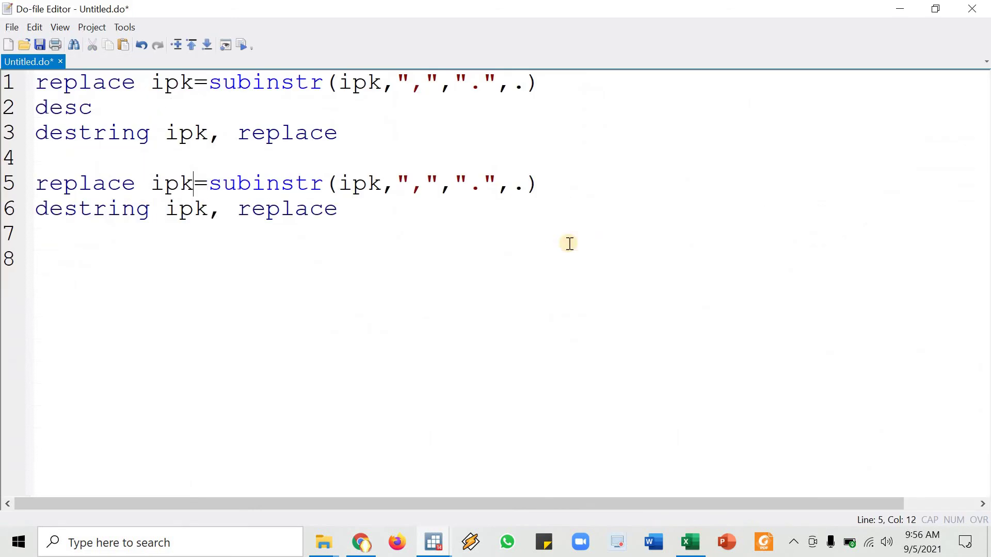
pyautogui.press('BackSpace')
pyautogui.press('BackSpace')
pyautogui.press('BackSpace')
pyautogui.write('tinggi')
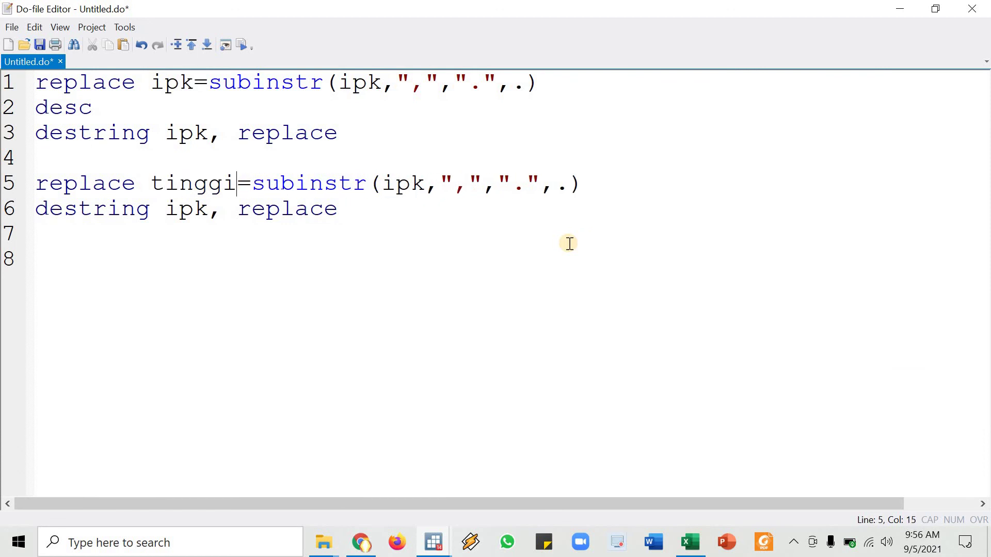
pyautogui.hotkey('ctrl', 'shift', 'Left')
pyautogui.press('Right')
pyautogui.press('Right')
pyautogui.press('Right')
pyautogui.press('Right')
pyautogui.press('Right')
pyautogui.press('Right')
pyautogui.press('Right')
pyautogui.press('Right')
pyautogui.press('Right')
pyautogui.press('Right')
pyautogui.press('Right')
pyautogui.hotkey('ctrl', 'shift', 'Right')
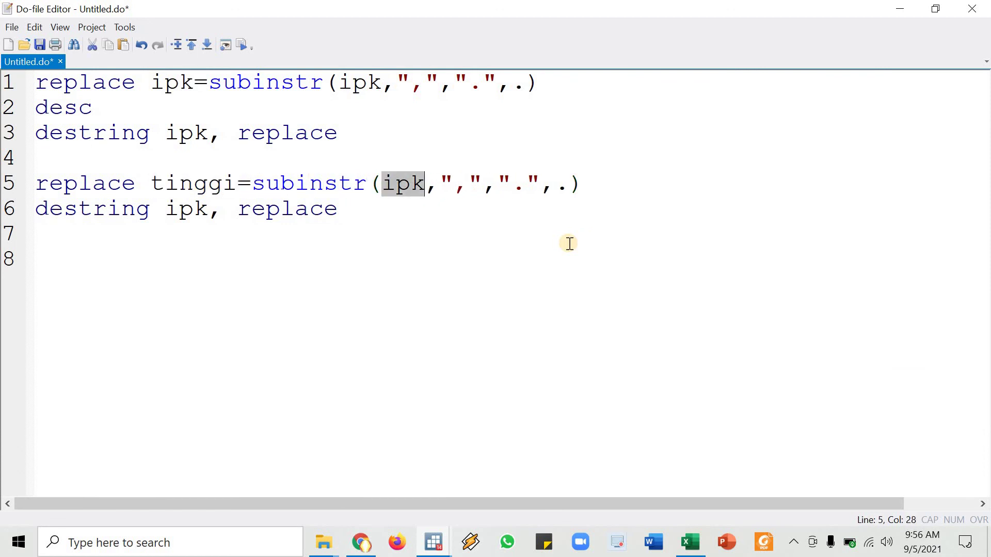
pyautogui.write('tinggi')
# Change the variable in the destring command on line 6 to tinggi
pyautogui.press('Down')
pyautogui.hotkey('ctrl', 'Left')
pyautogui.hotkey('ctrl', 'Left')
pyautogui.hotkey('ctrl', 'Left')
pyautogui.hotkey('ctrl', 'shift', 'Right')
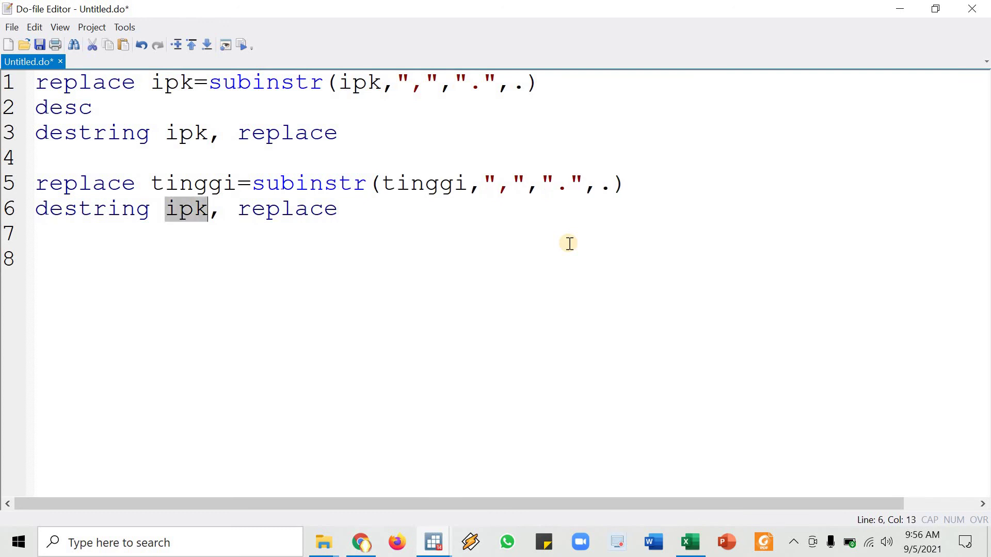
pyautogui.write('tinggi')
# Run only the tinggi replace and destring lines, and check the tinggi and ipk columns in the Data Editor
pyautogui.press('Up')
pyautogui.press('Home')
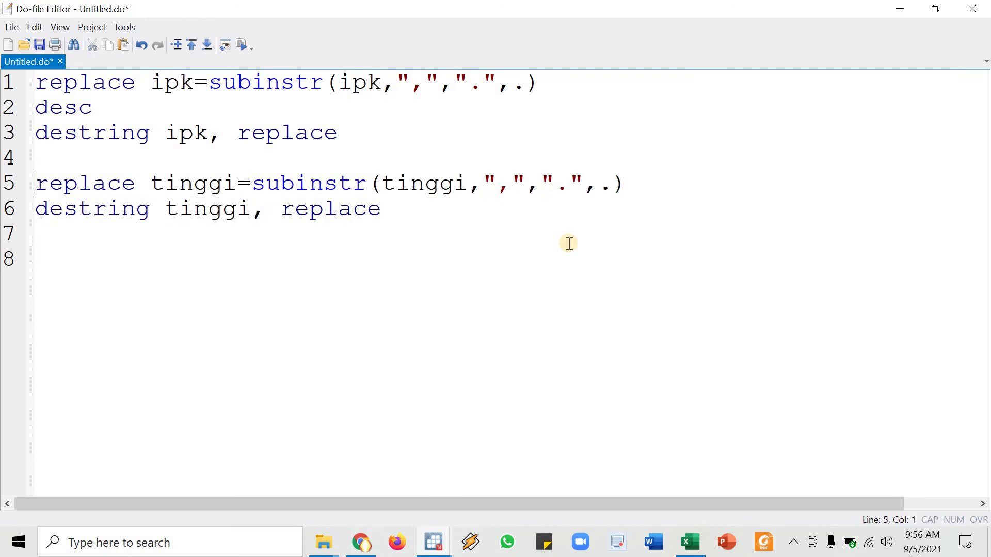
pyautogui.hotkey('shift', 'Down')
pyautogui.hotkey('shift', 'Down')
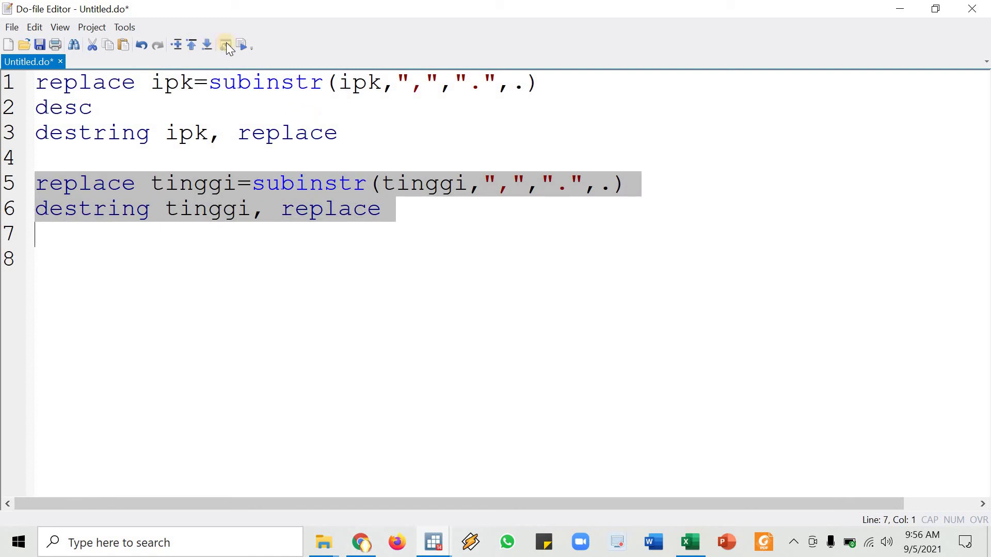
pyautogui.hotkey('shift', 'Left')
pyautogui.hotkey('alt', 'Tab')
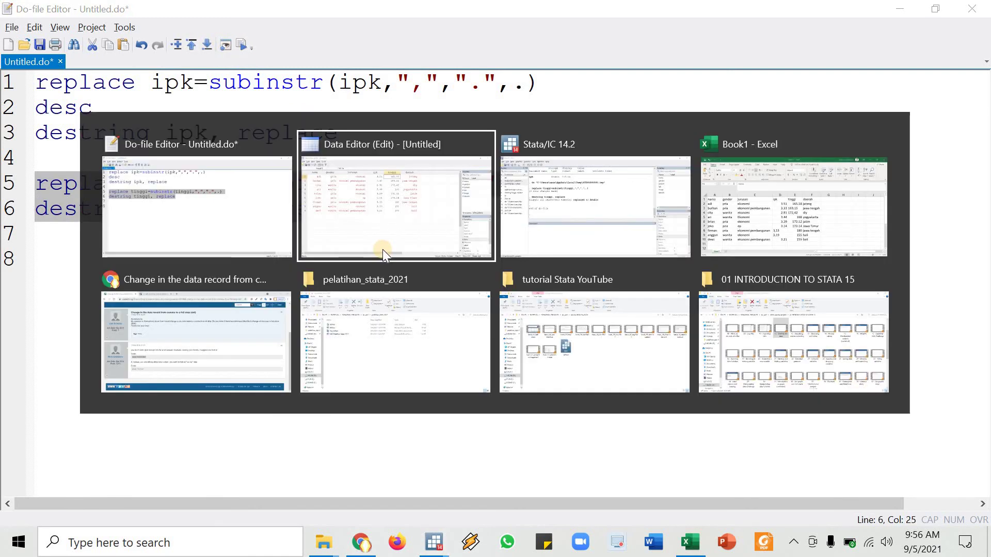
pyautogui.moveTo(479, 104); pyautogui.dragTo(517, 364)
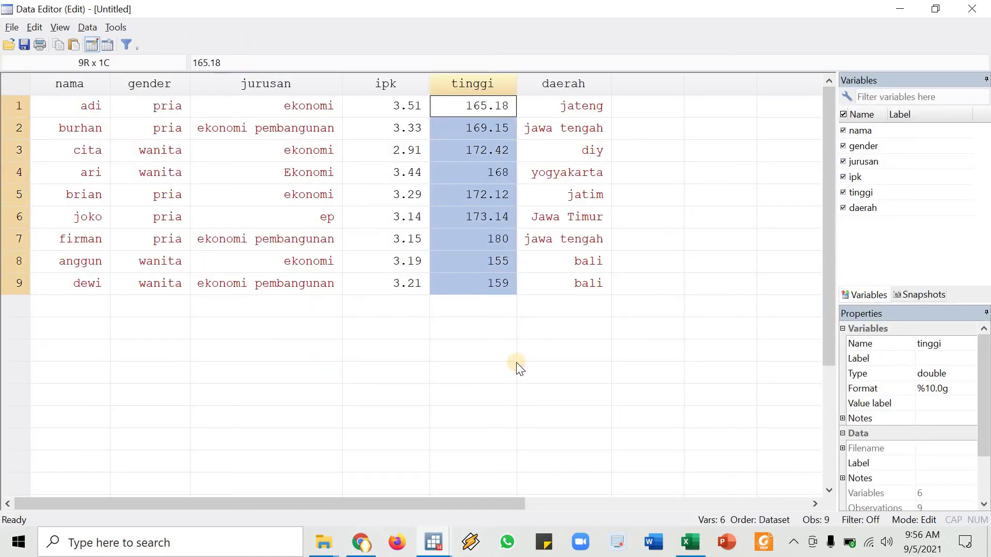
pyautogui.moveTo(393, 106); pyautogui.dragTo(497, 287)
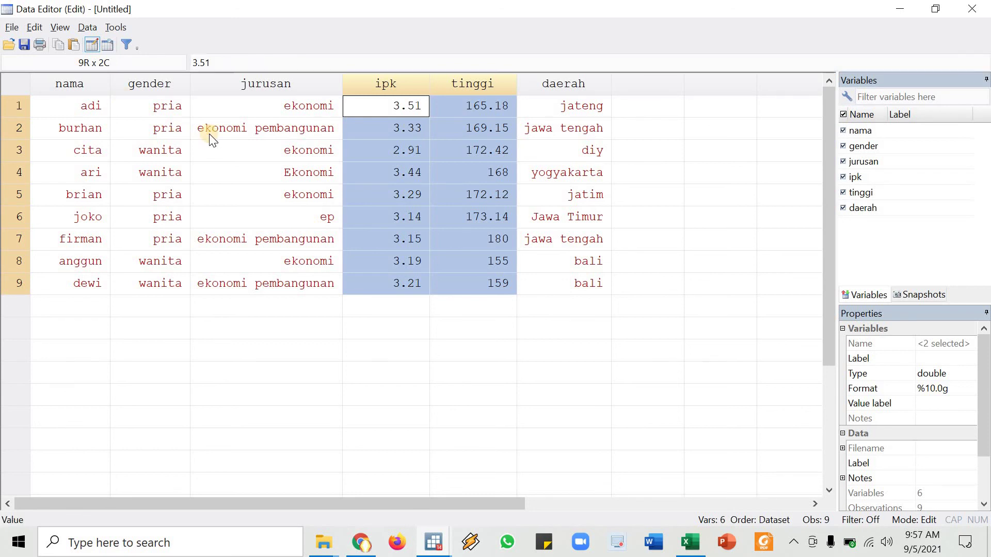
# Examine the spelling and capitalization of the text entries in the jurusan and daerah columns for inconsistencies
pyautogui.moveTo(243, 109); pyautogui.dragTo(257, 280)
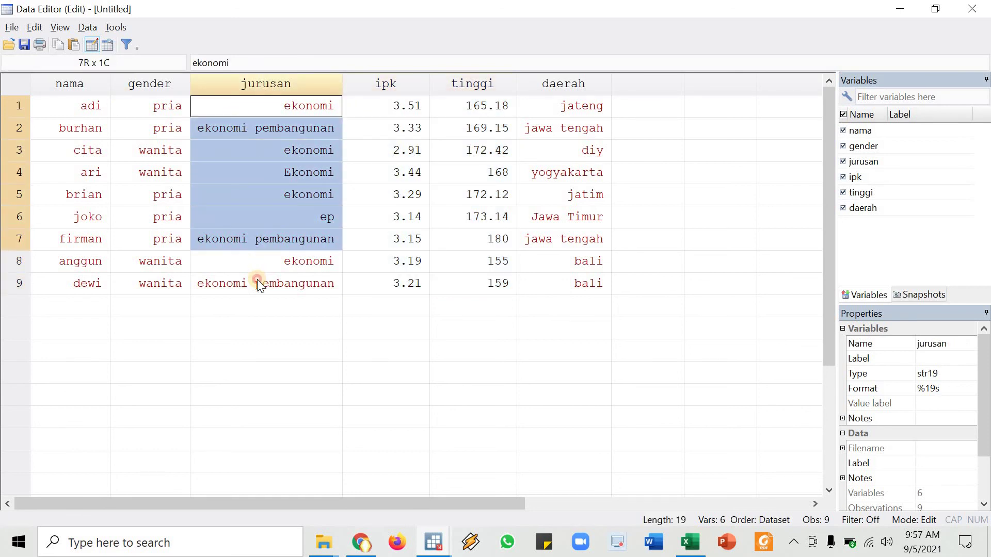
pyautogui.moveTo(243, 101); pyautogui.dragTo(276, 274)
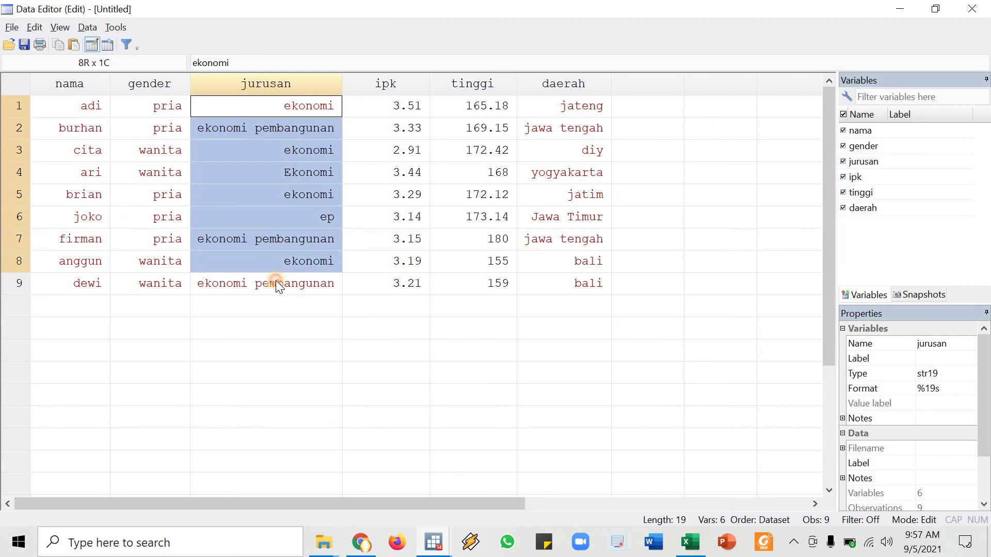
pyautogui.moveTo(266, 104); pyautogui.dragTo(311, 159)
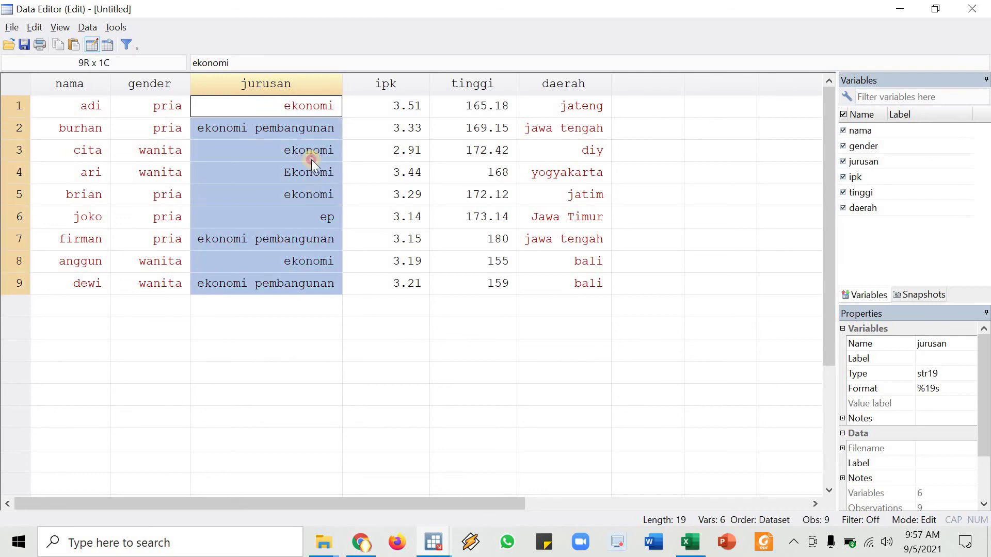
pyautogui.click(295, 113)
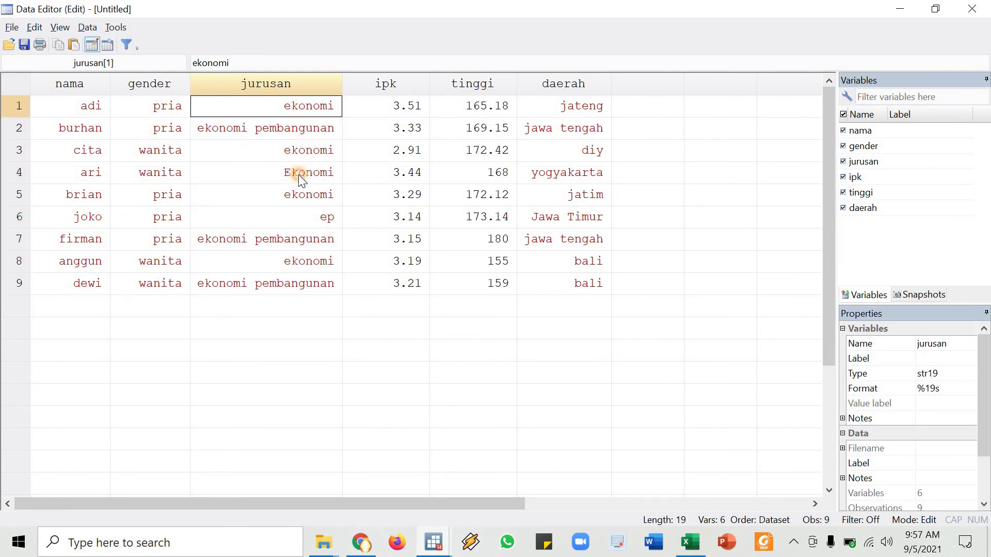
pyautogui.click(298, 175)
pyautogui.click(320, 219)
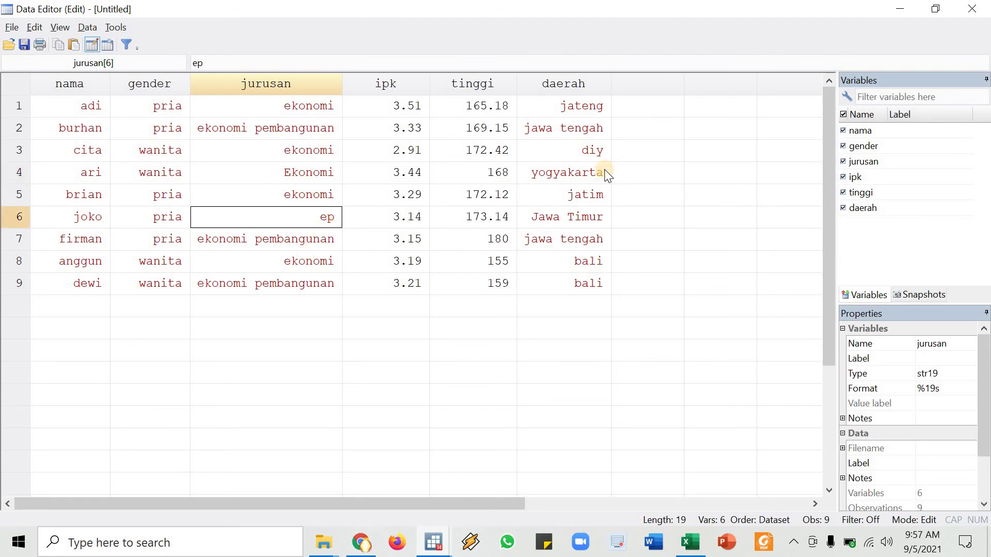
pyautogui.moveTo(551, 111); pyautogui.dragTo(591, 288)
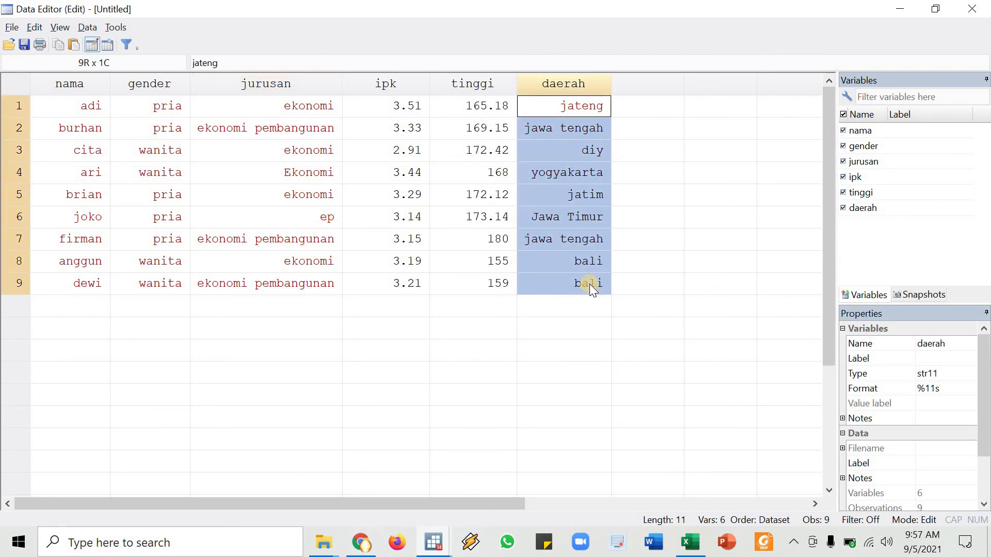